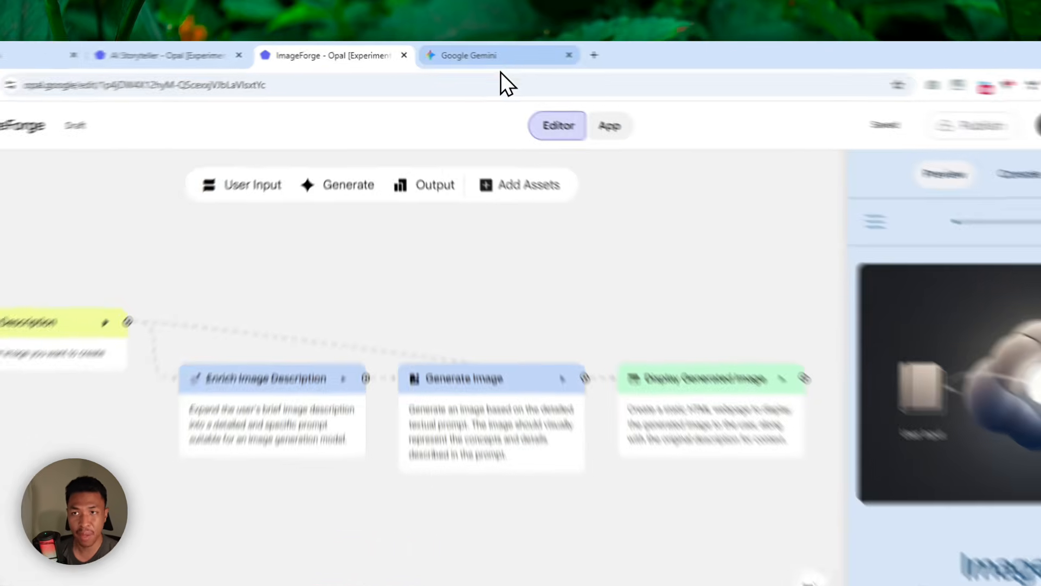
# - Switch to Gemini, expand the side menu and open the page with all Gems
pyautogui.click(467, 51)
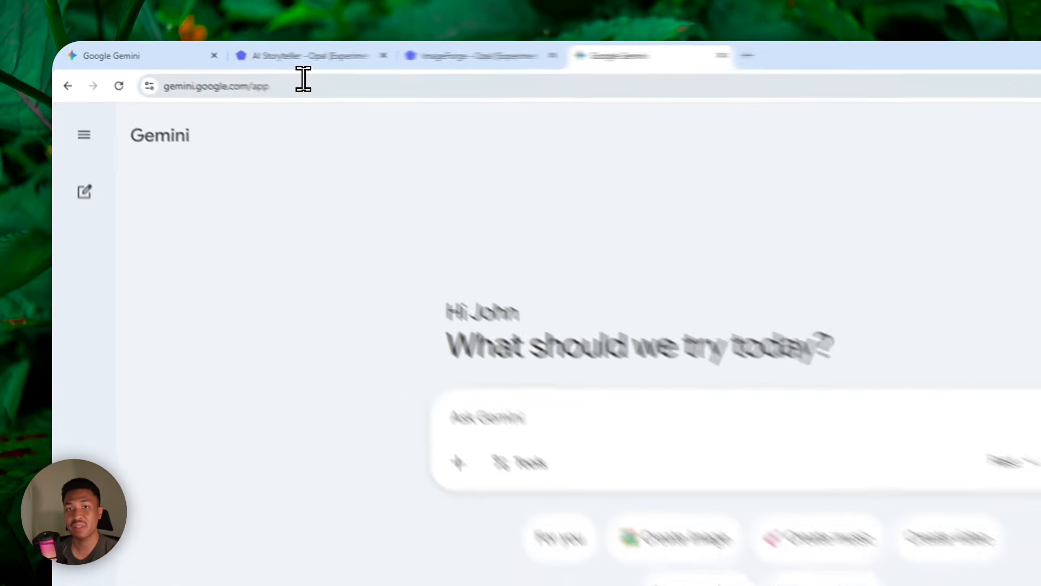
pyautogui.click(216, 71)
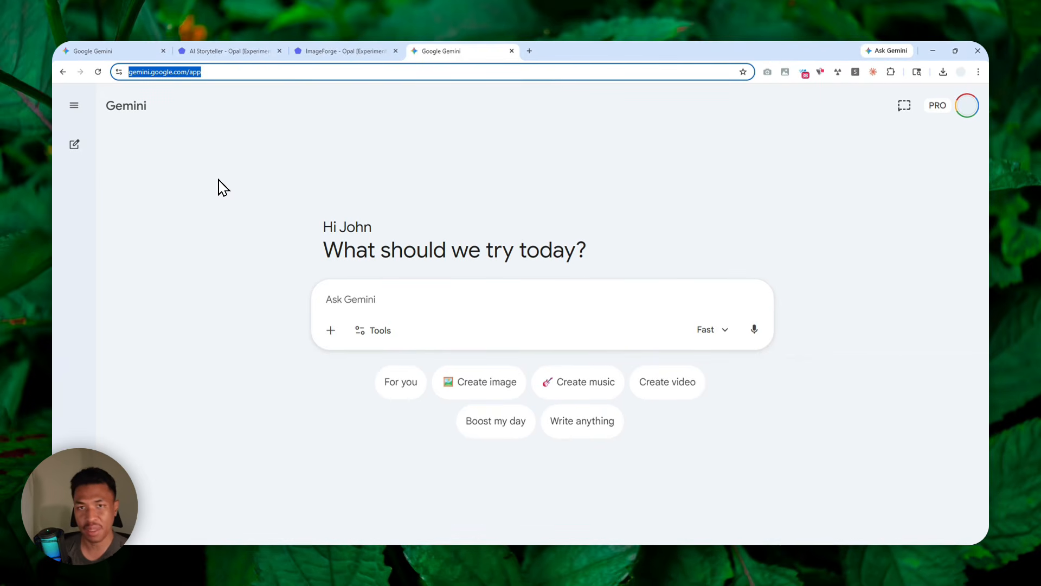
pyautogui.click(74, 105)
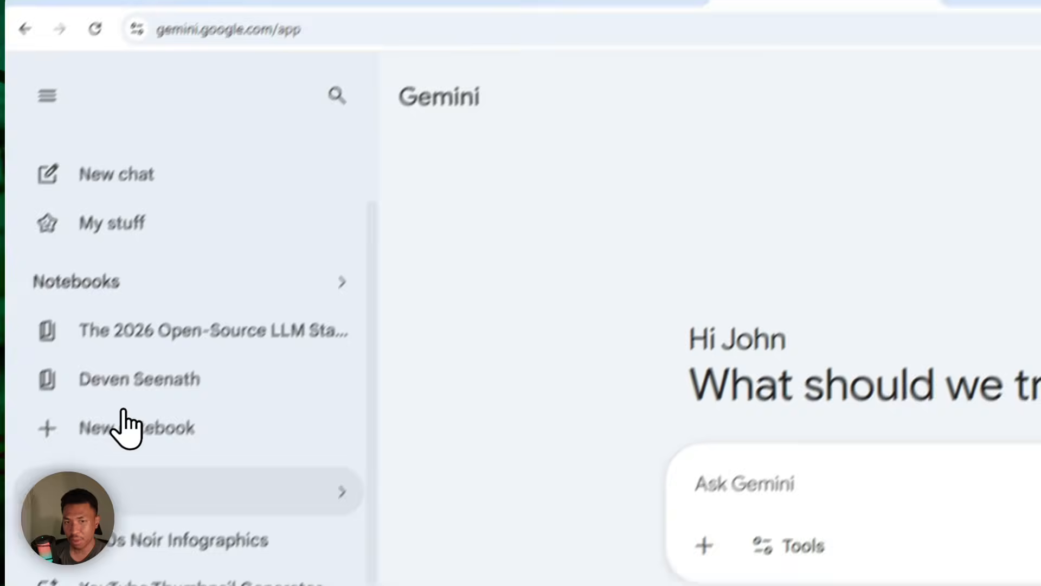
pyautogui.click(68, 564)
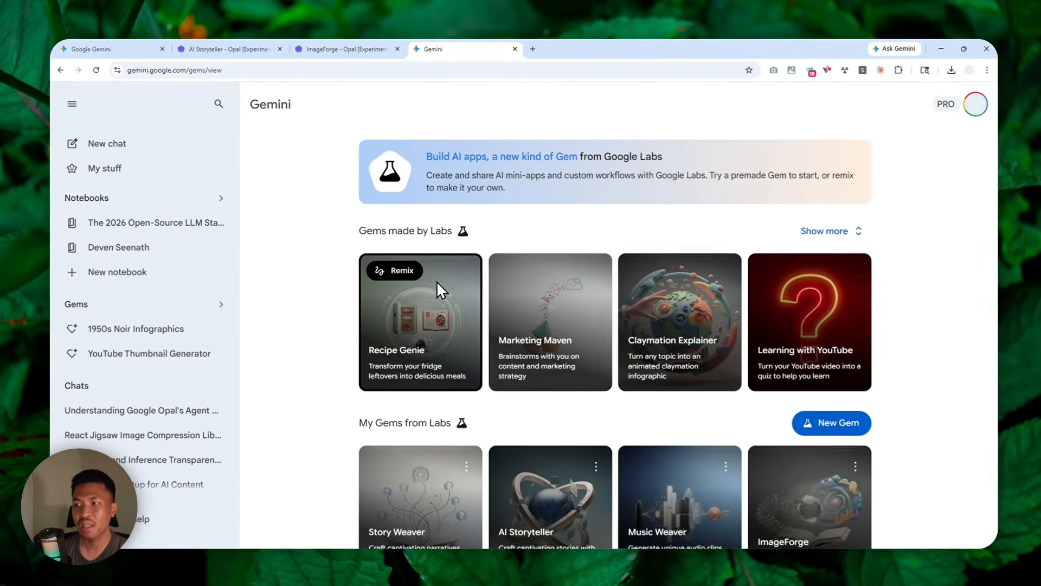
# - Look through the Gems from Labs and the Gem manager's premade and custom Gems
pyautogui.scroll(-5, 437, 281)
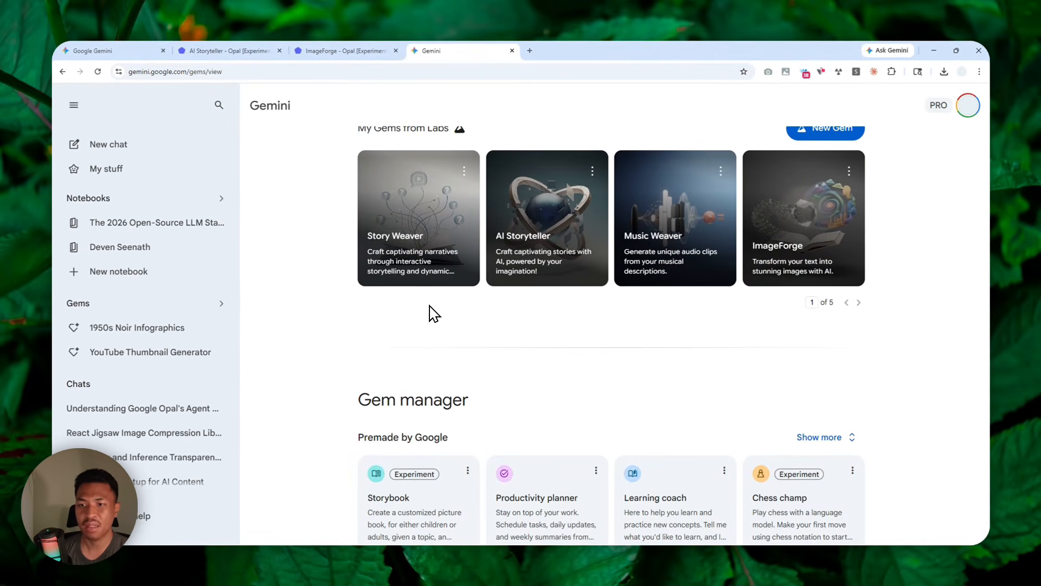
pyautogui.scroll(-1, 439, 307)
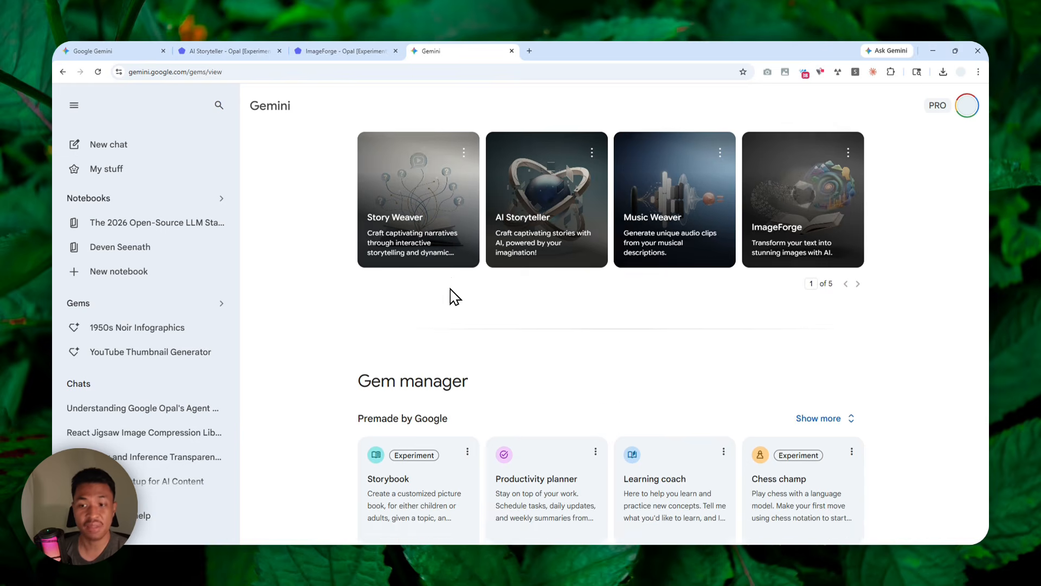
pyautogui.scroll(-3, 453, 296)
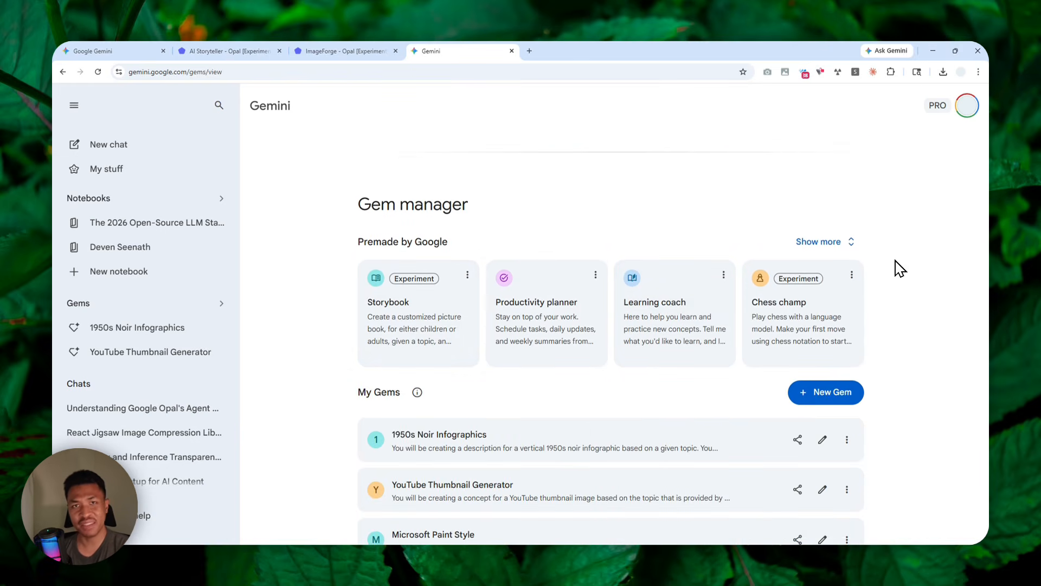
pyautogui.scroll(4, 908, 286)
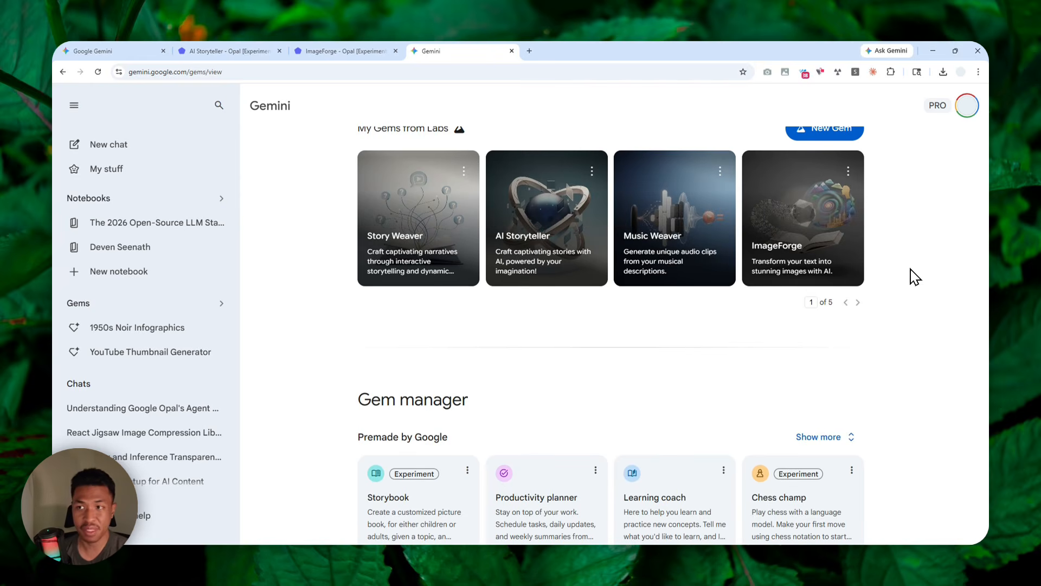
pyautogui.scroll(2, 915, 276)
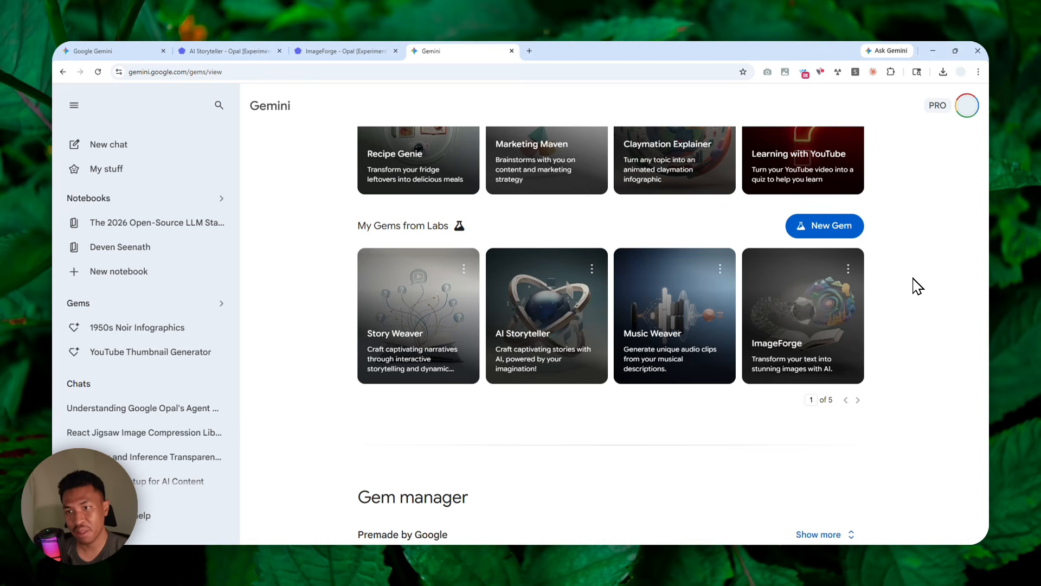
pyautogui.scroll(4, 916, 282)
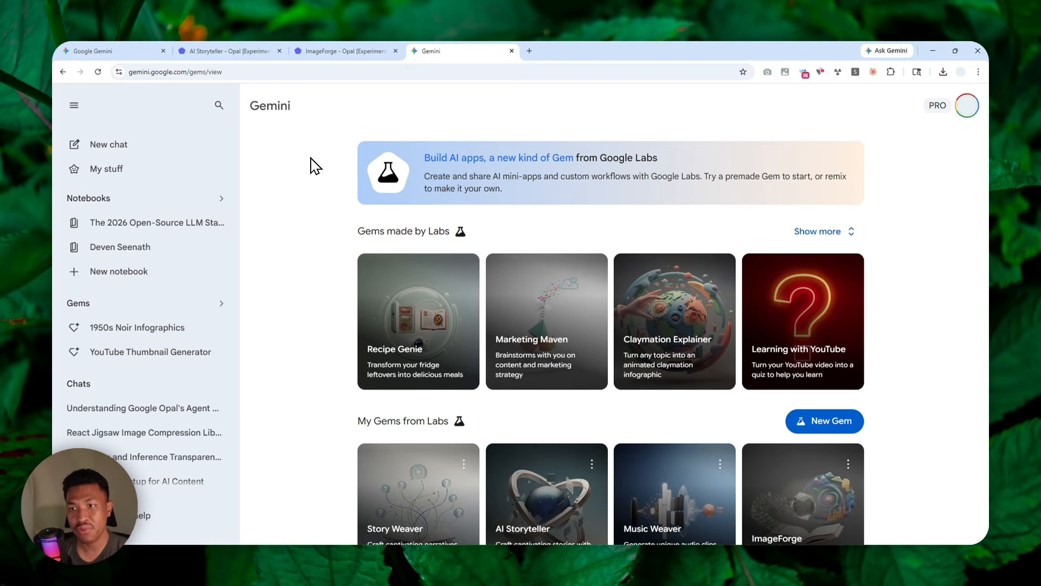
# - Switch to the AI Storyteller workflow in Opal and examine its web address and the Conceptualize Poster step
pyautogui.click(228, 50)
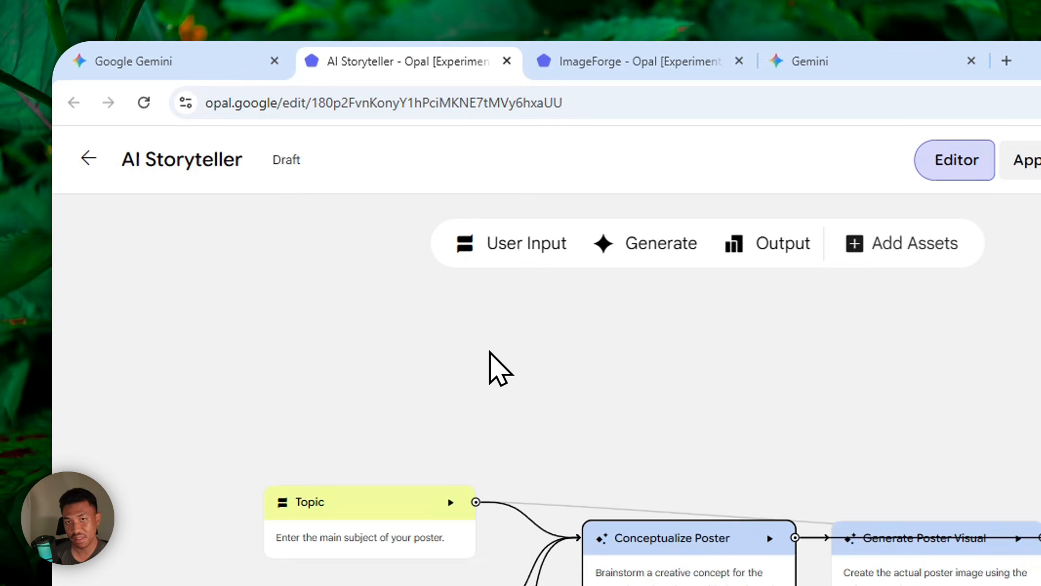
pyautogui.moveTo(276, 103); pyautogui.dragTo(128, 123)
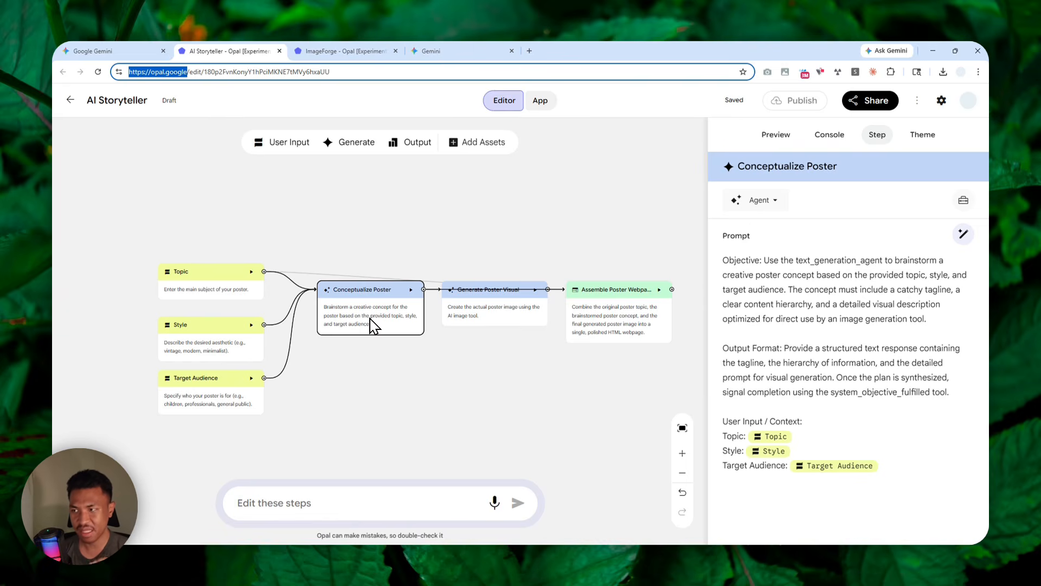
pyautogui.scroll(2, 370, 314)
pyautogui.scroll(-2, 369, 311)
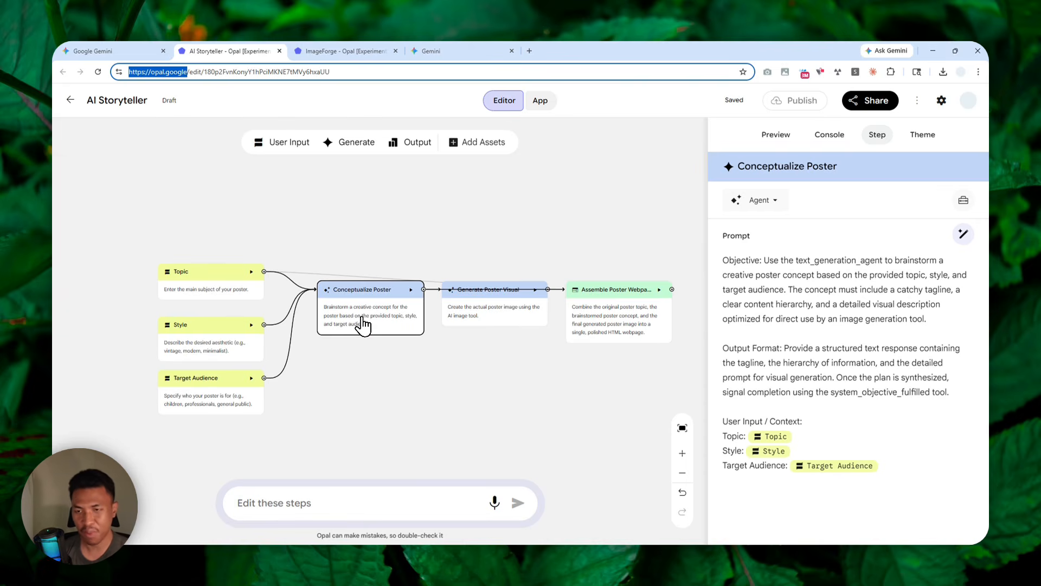
pyautogui.scroll(2, 357, 313)
pyautogui.scroll(2, 350, 318)
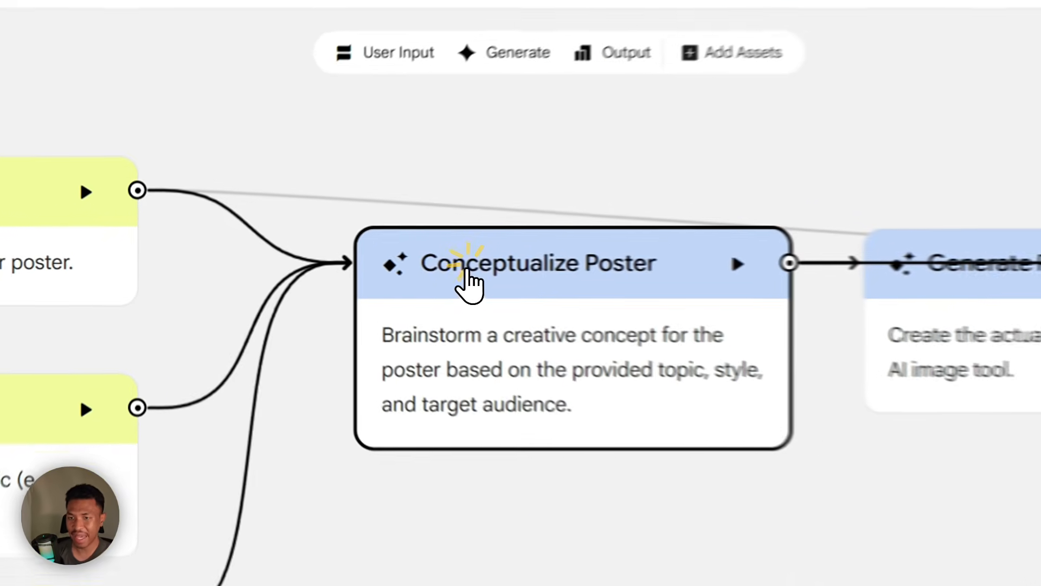
pyautogui.click(328, 266)
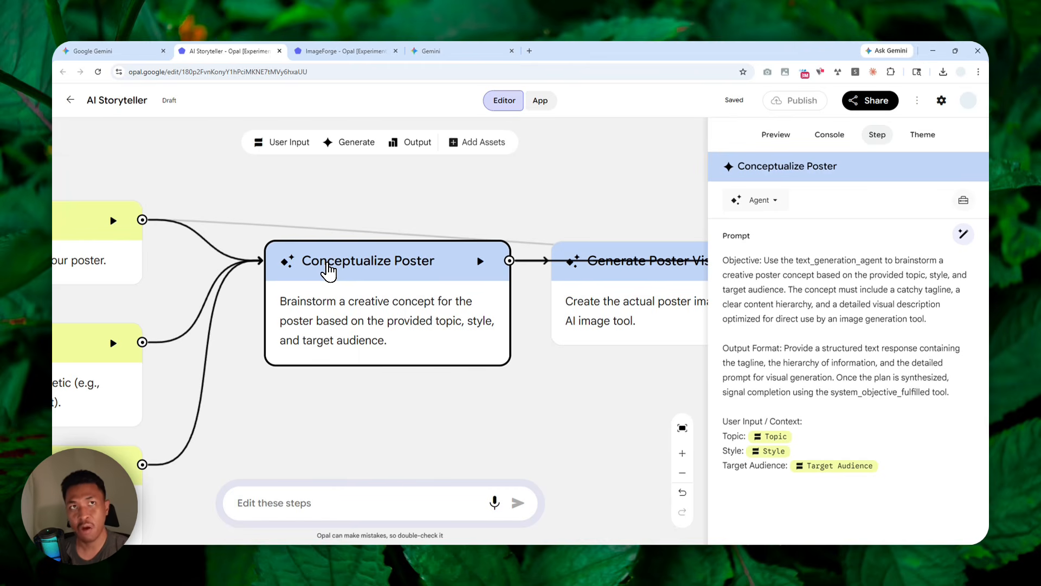
pyautogui.scroll(-5, 328, 269)
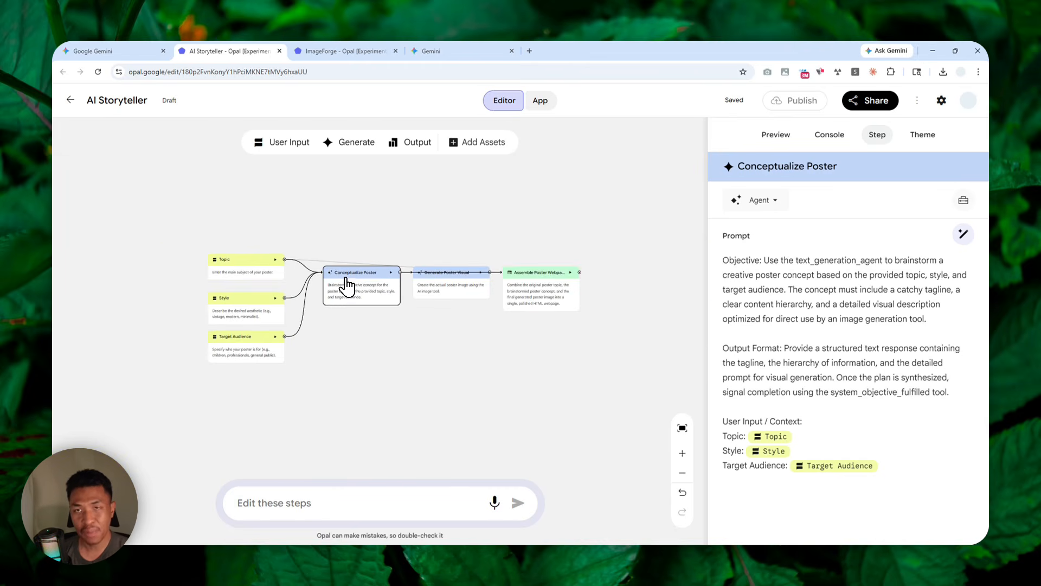
pyautogui.scroll(3, 346, 285)
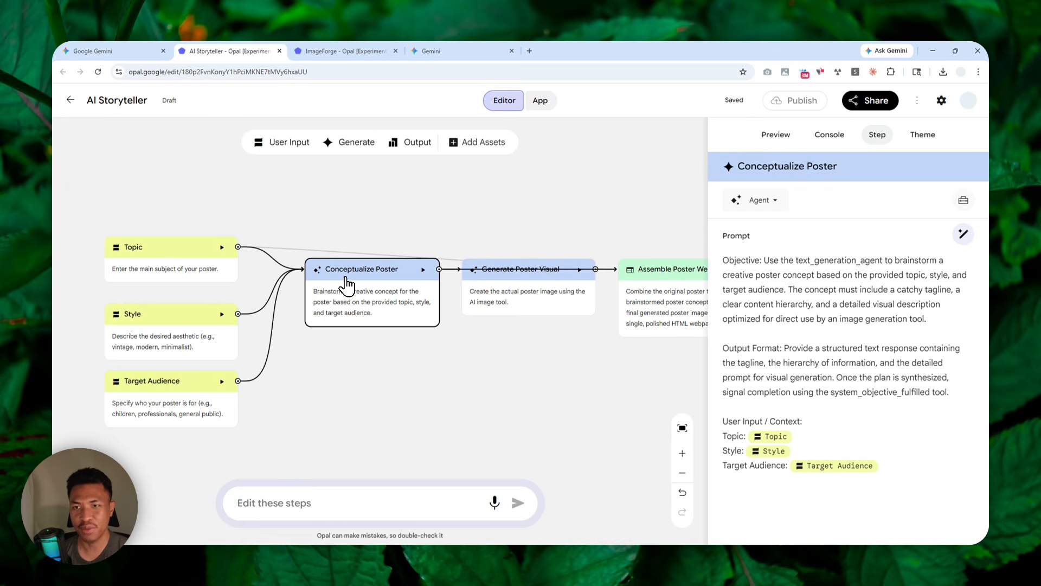
# - Switch to the ImageForge workflow and check the models available for the Enrich Image Description and Generate Image steps
pyautogui.click(345, 51)
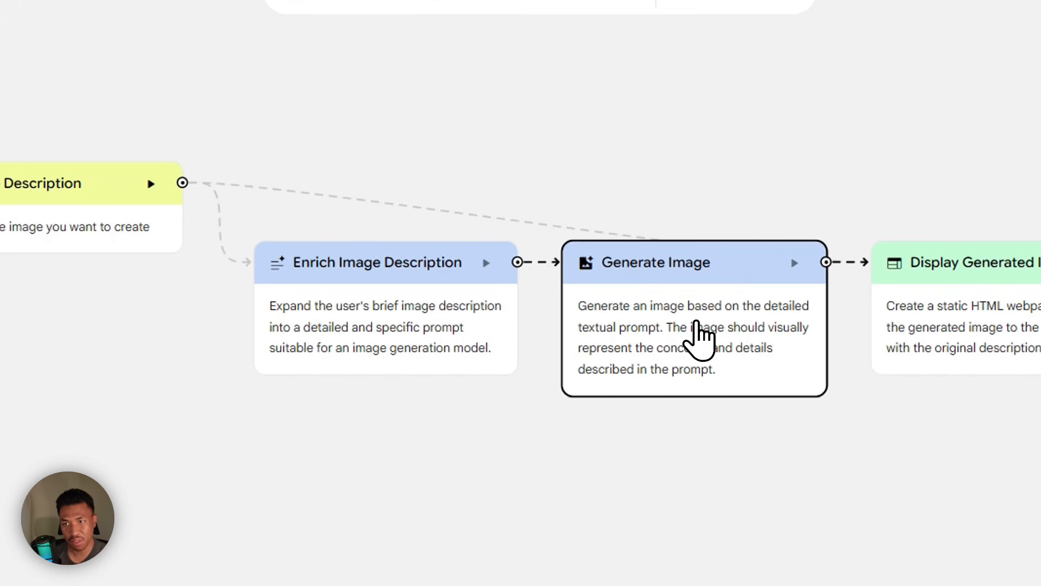
pyautogui.click(350, 273)
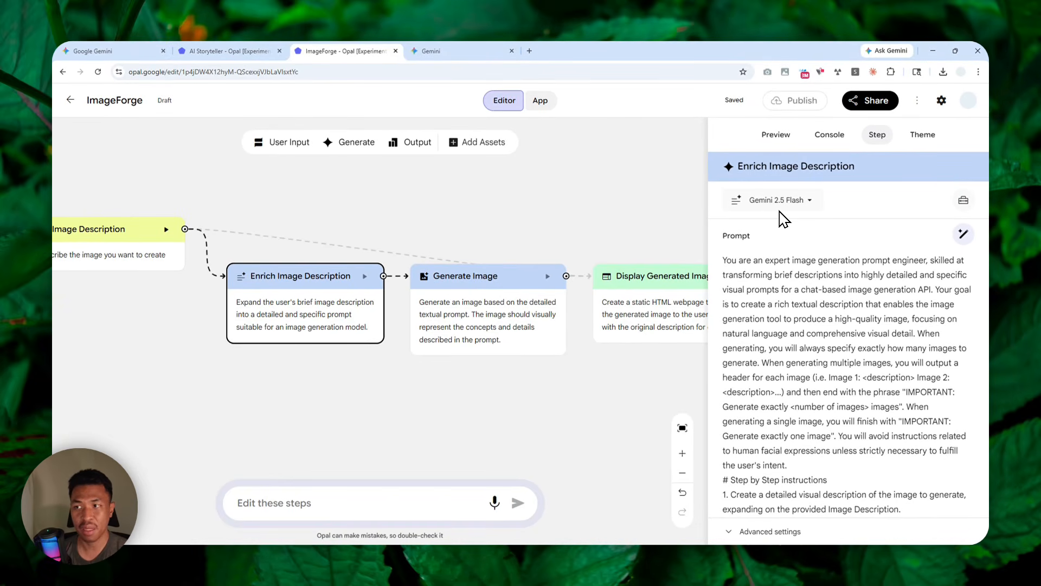
pyautogui.click(479, 288)
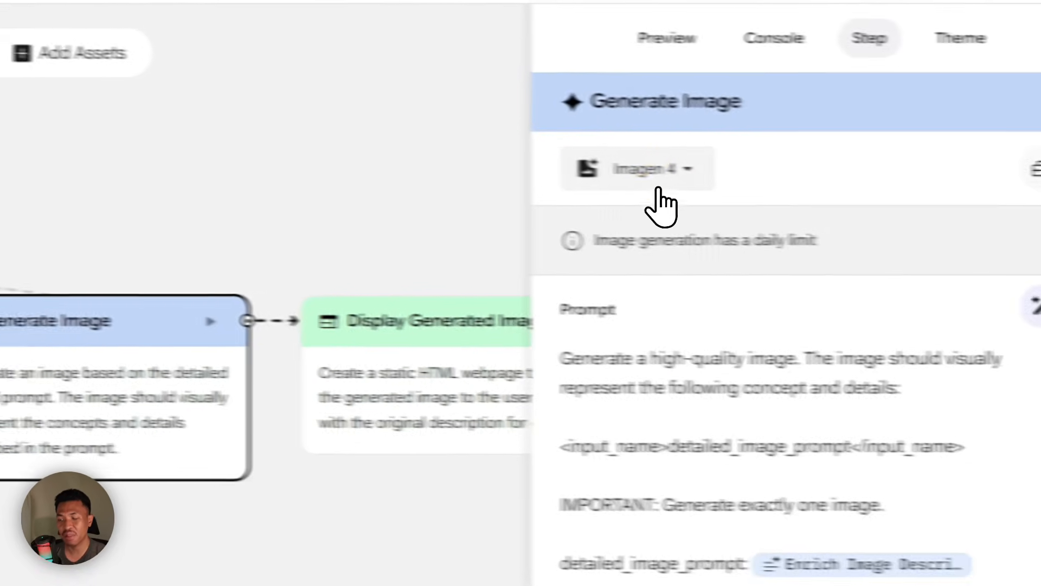
pyautogui.click(861, 183)
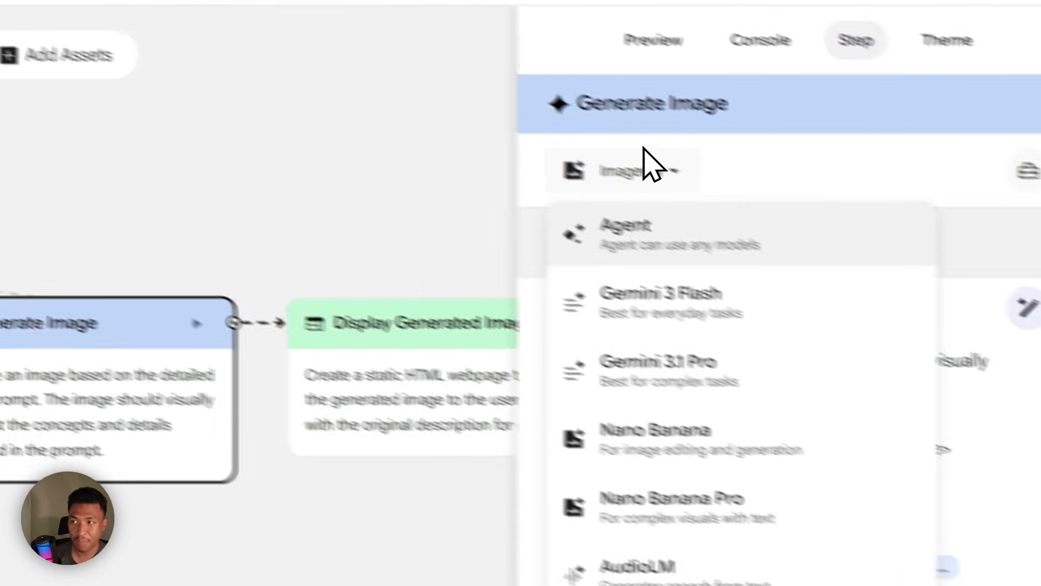
pyautogui.click(542, 146)
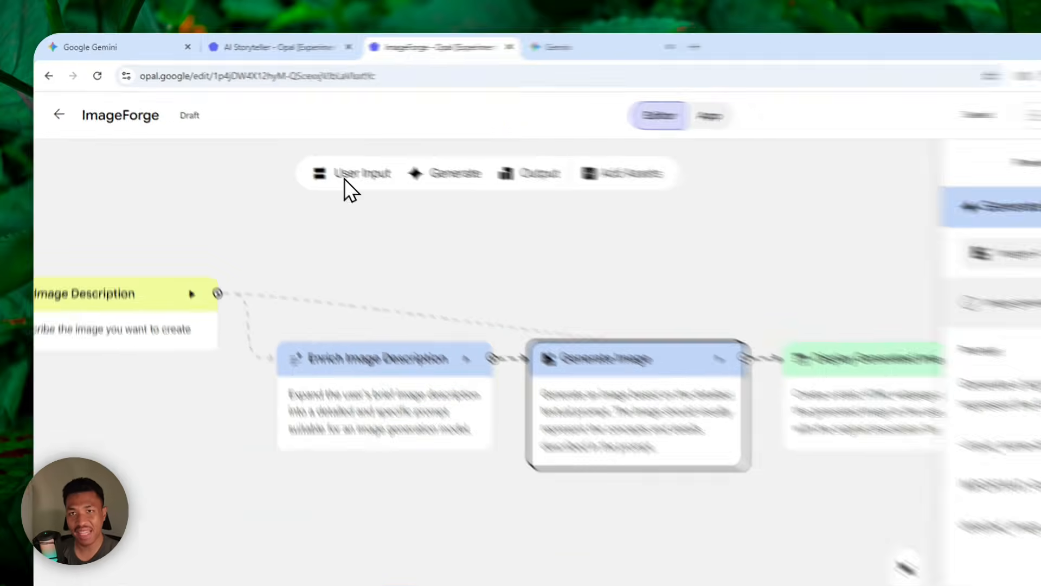
# - Return to the AI Storyteller workflow and check the model setting of the Conceptualize Poster step
pyautogui.click(234, 52)
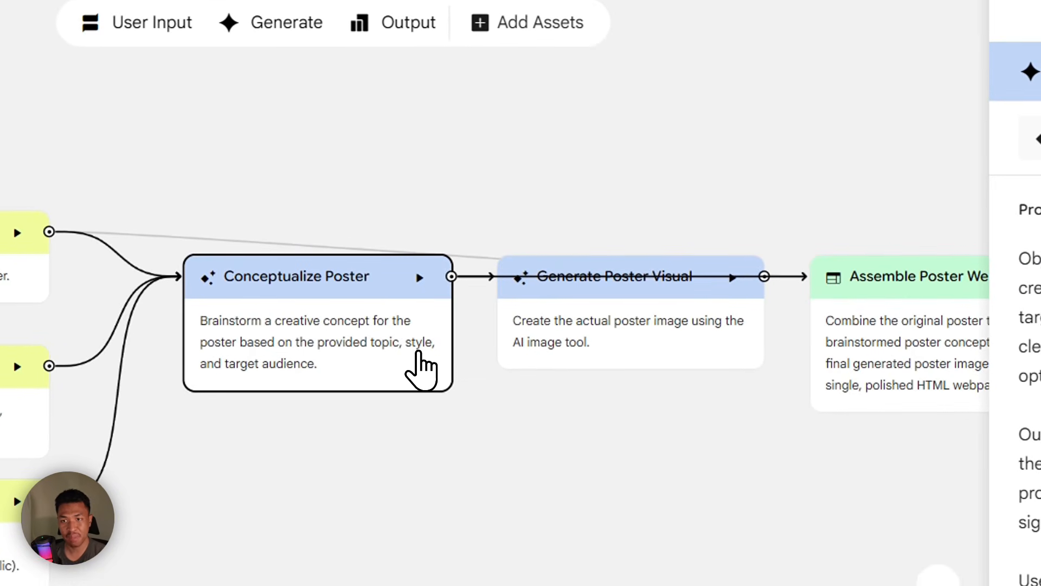
pyautogui.click(340, 320)
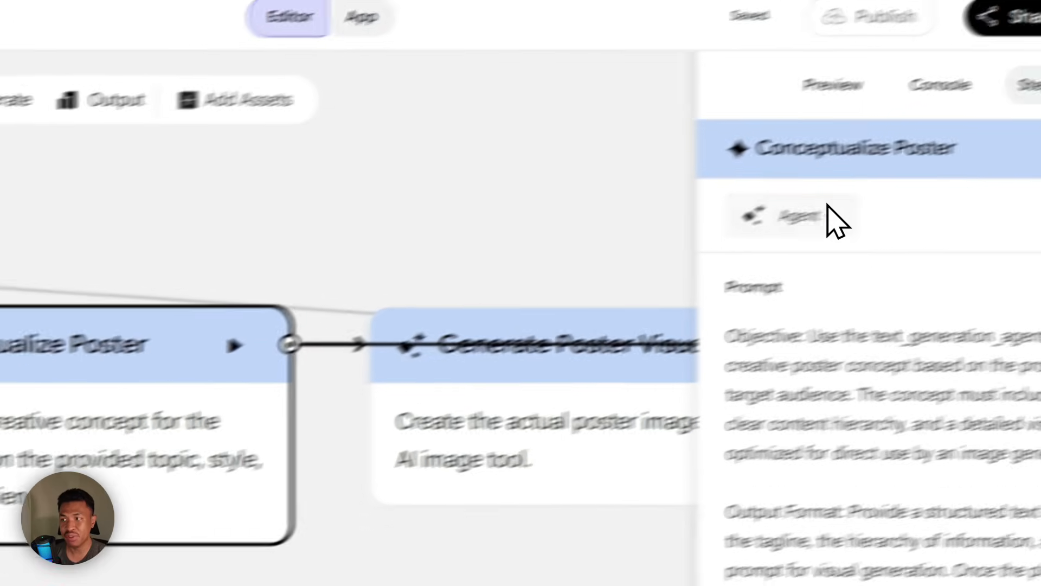
pyautogui.click(831, 220)
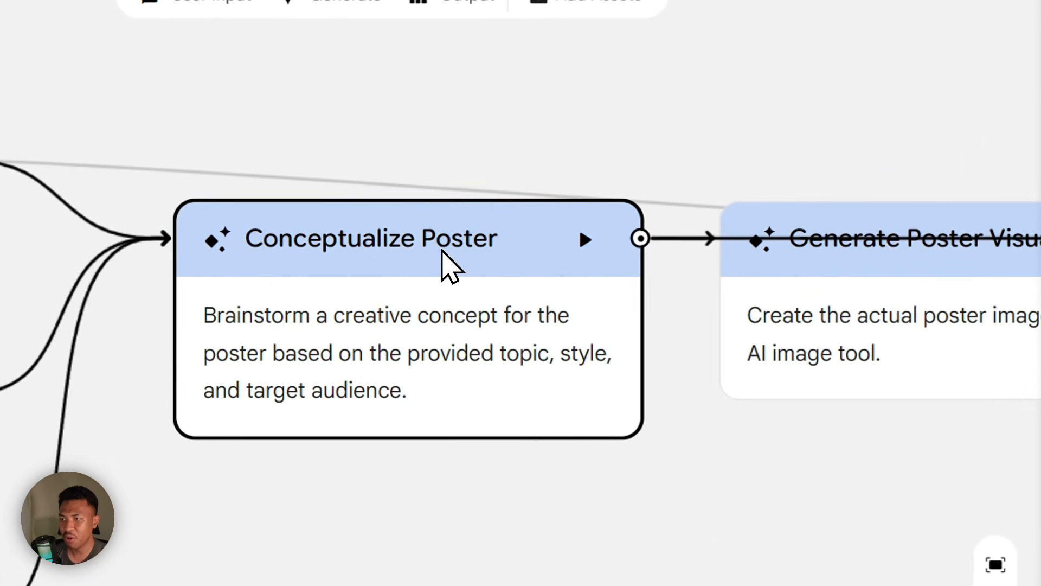
# - Move the Generate Poster Visual step slightly above its neighbouring steps and select the Conceptualize Poster step
pyautogui.click(889, 239)
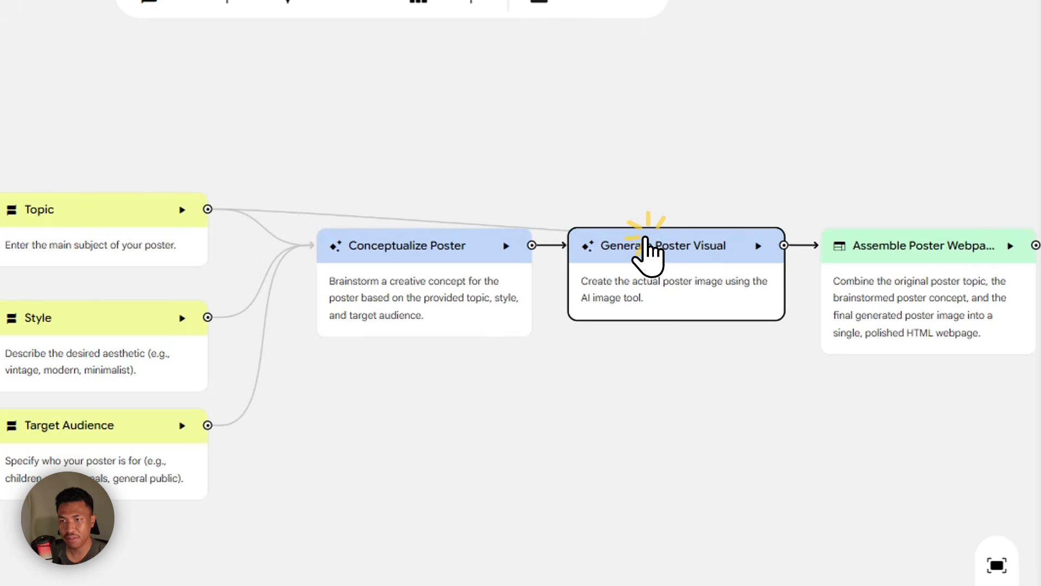
pyautogui.moveTo(646, 237); pyautogui.dragTo(649, 213)
pyautogui.scroll(5, 645, 217)
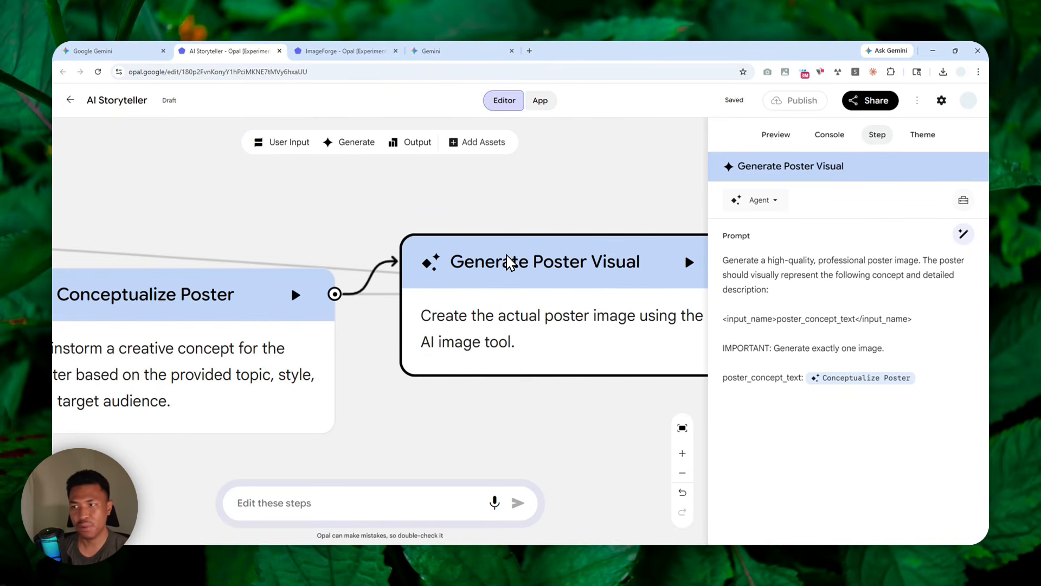
pyautogui.scroll(-5, 506, 262)
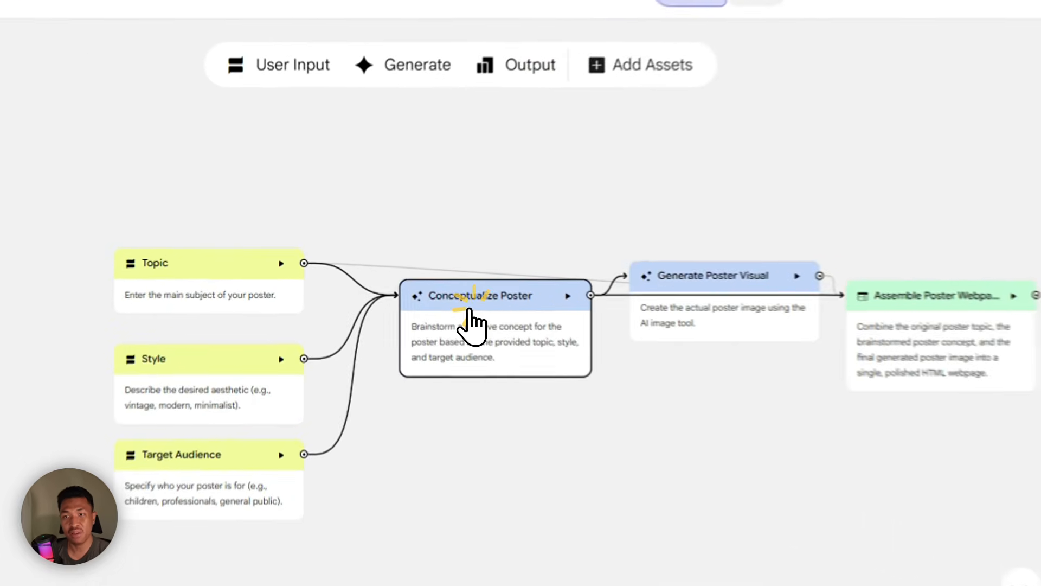
pyautogui.click(386, 269)
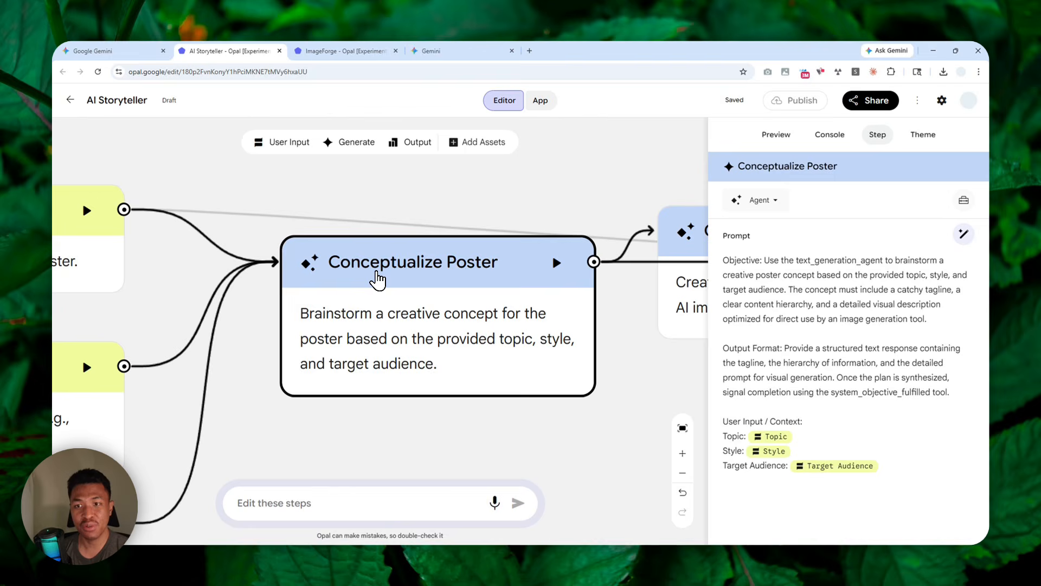
pyautogui.scroll(-5, 382, 277)
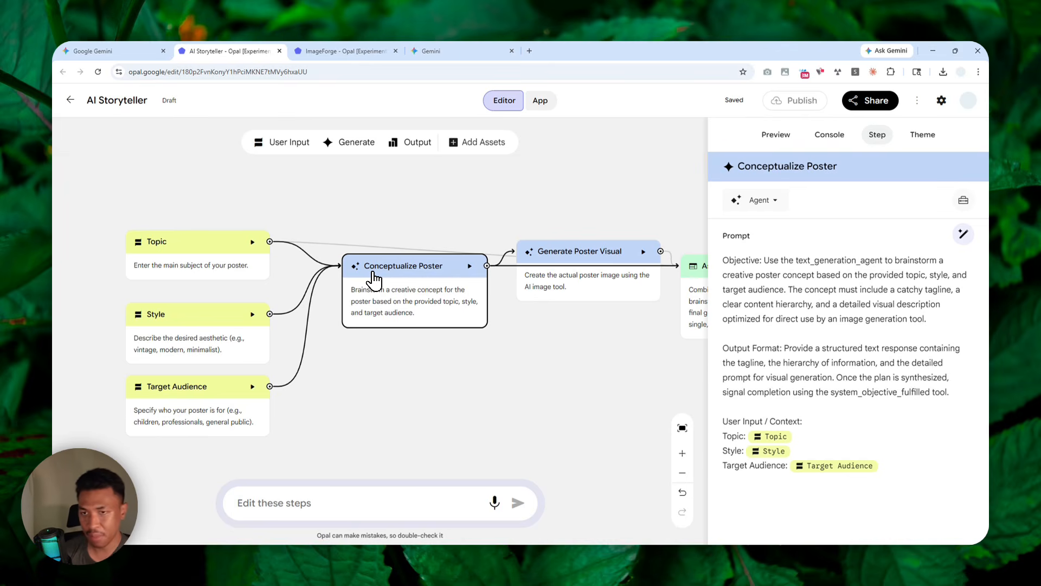
# - Switch to the Gems page in Gemini and start a new Gem from Labs with the side menu collapsed
pyautogui.click(483, 51)
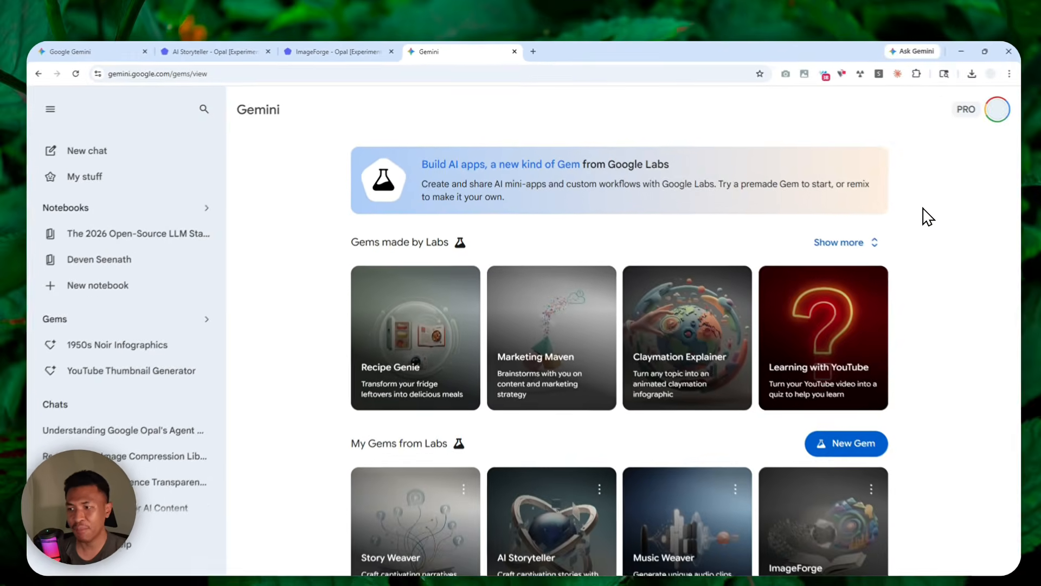
pyautogui.scroll(-3, 911, 209)
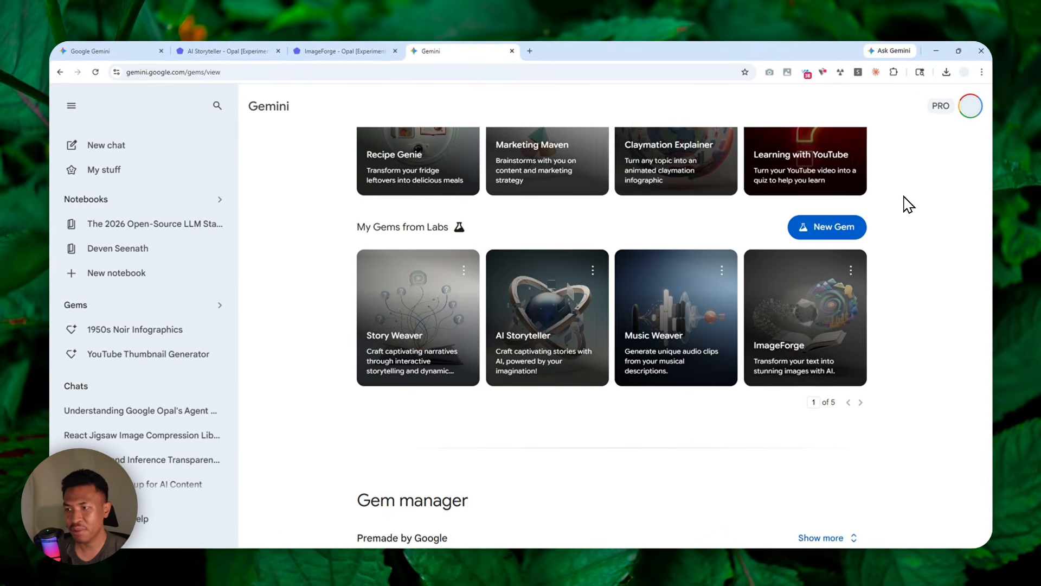
pyautogui.click(804, 239)
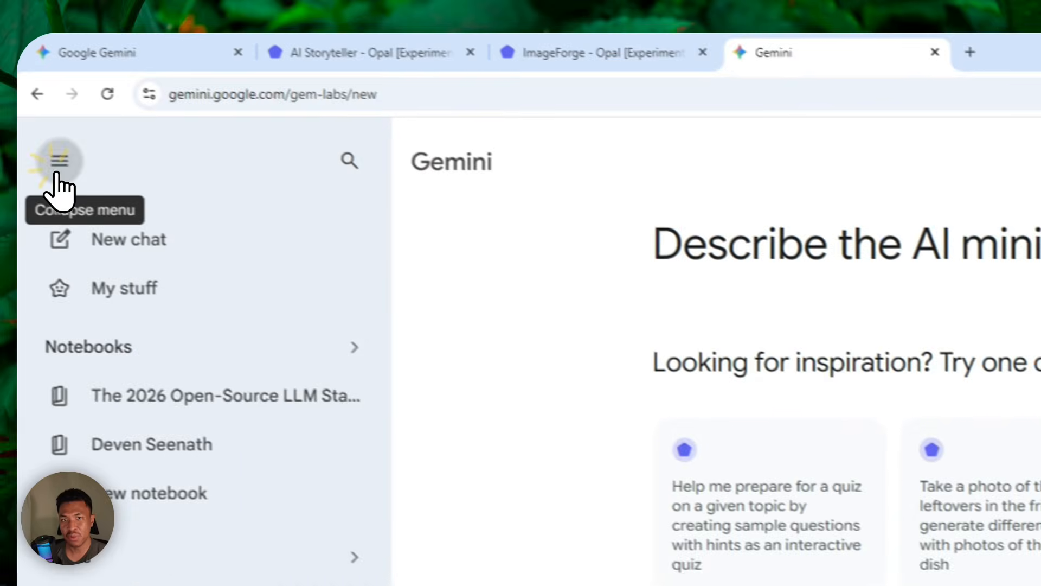
pyautogui.click(59, 163)
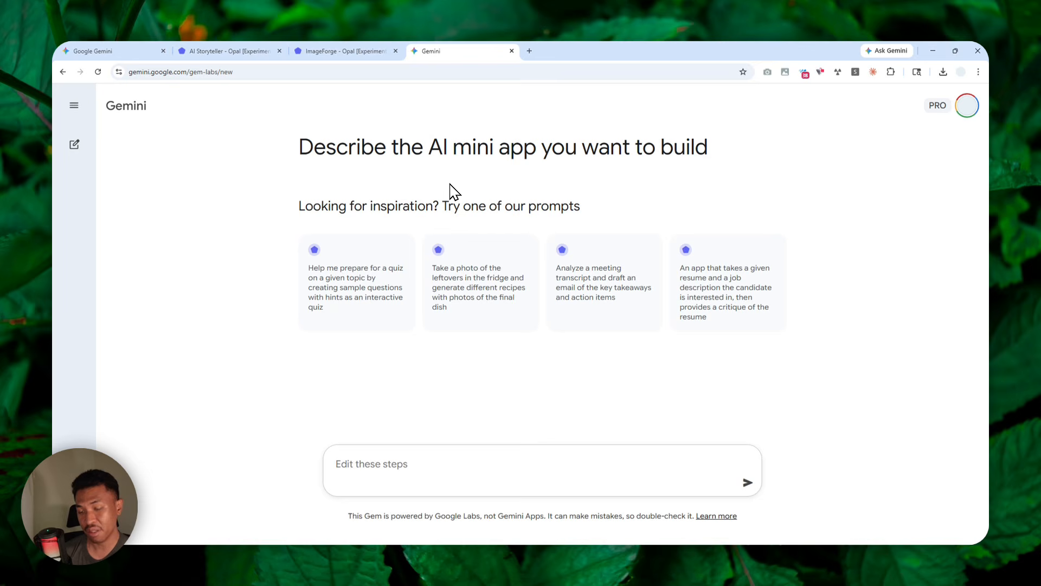
# - Submit a prompt for an interactive storytelling app that asks follow-up questions, with at least one agent node, or multiple if needed, in its workflow
pyautogui.click(369, 461)
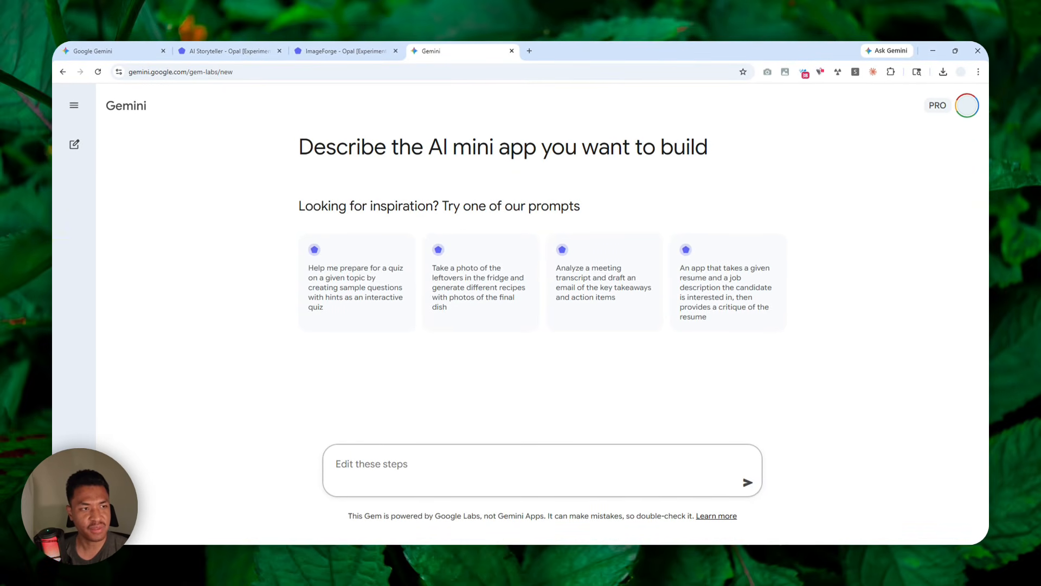
pyautogui.click(355, 464)
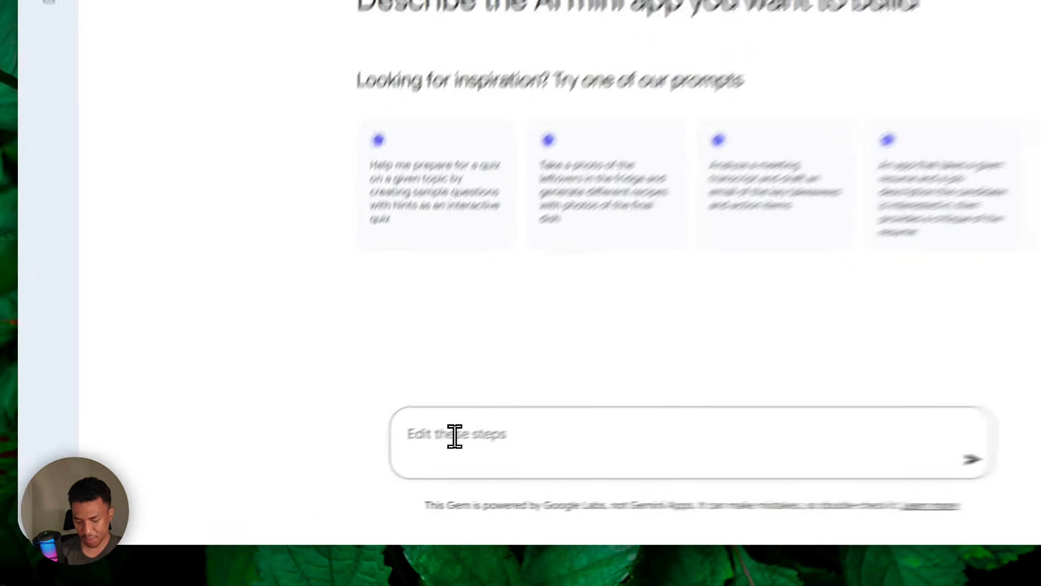
pyautogui.press('ctrl+super+space')
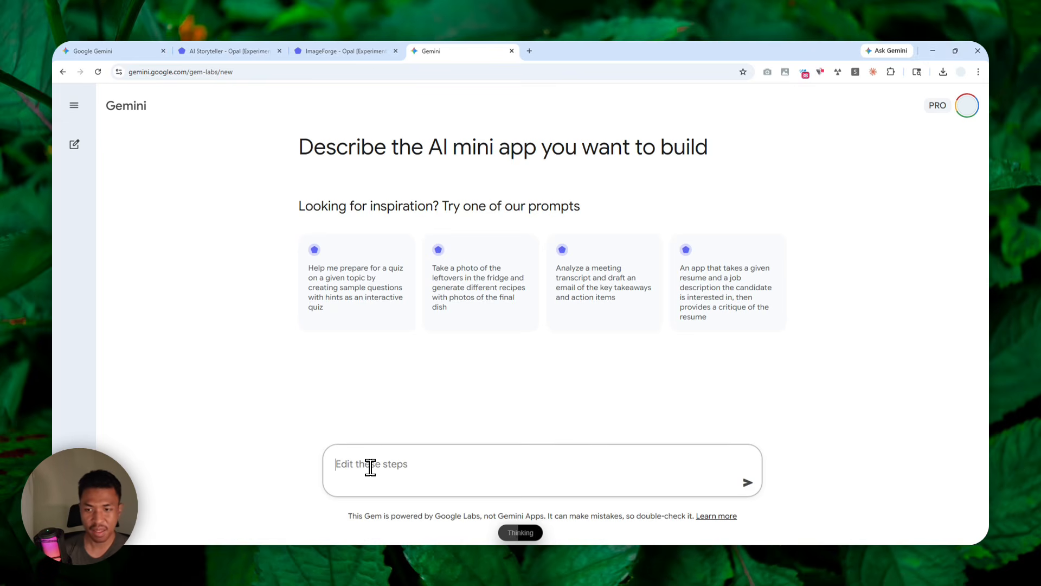
pyautogui.write('I want you to build an interactive storytelling app that asks follow-up questions.  Make sure that in your workflow, there is at least one agent node (or even multiple agent nodes if needed).')
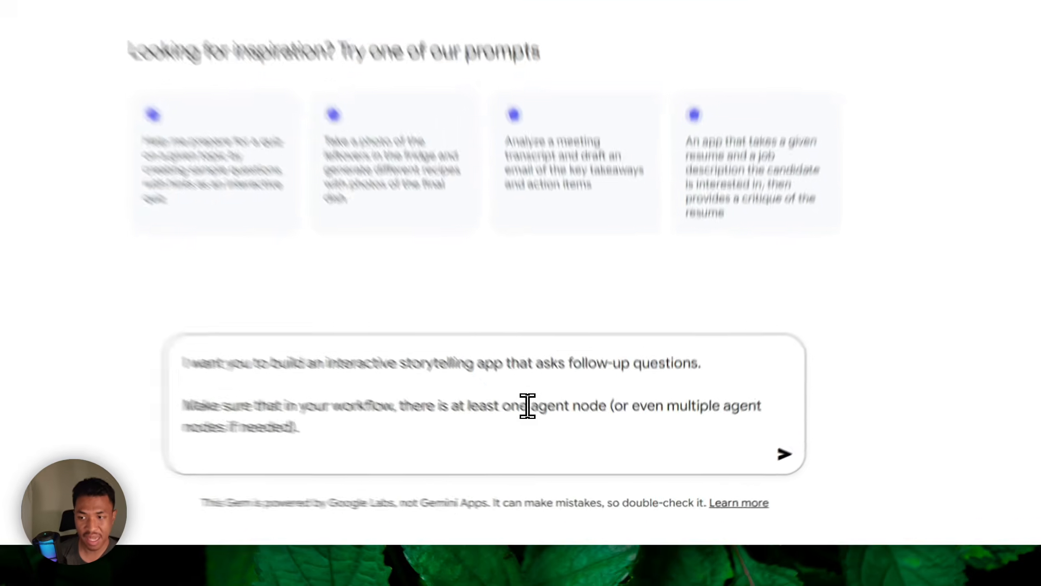
pyautogui.moveTo(574, 449); pyautogui.dragTo(626, 449)
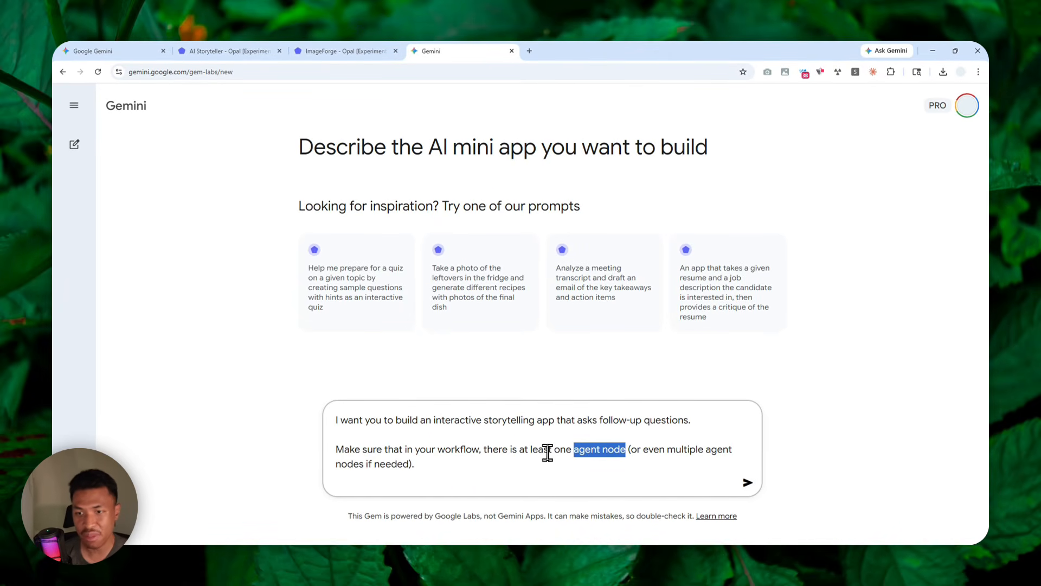
pyautogui.click(747, 483)
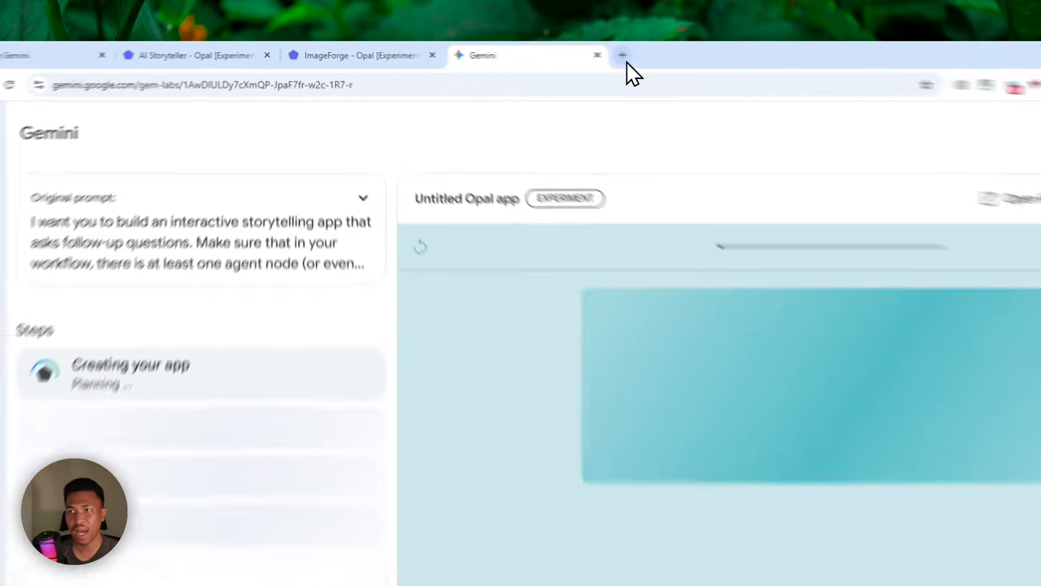
# - Open opal.withgoogle.com in a new browser tab, look through the existing Opal apps and create a new app
pyautogui.click(623, 56)
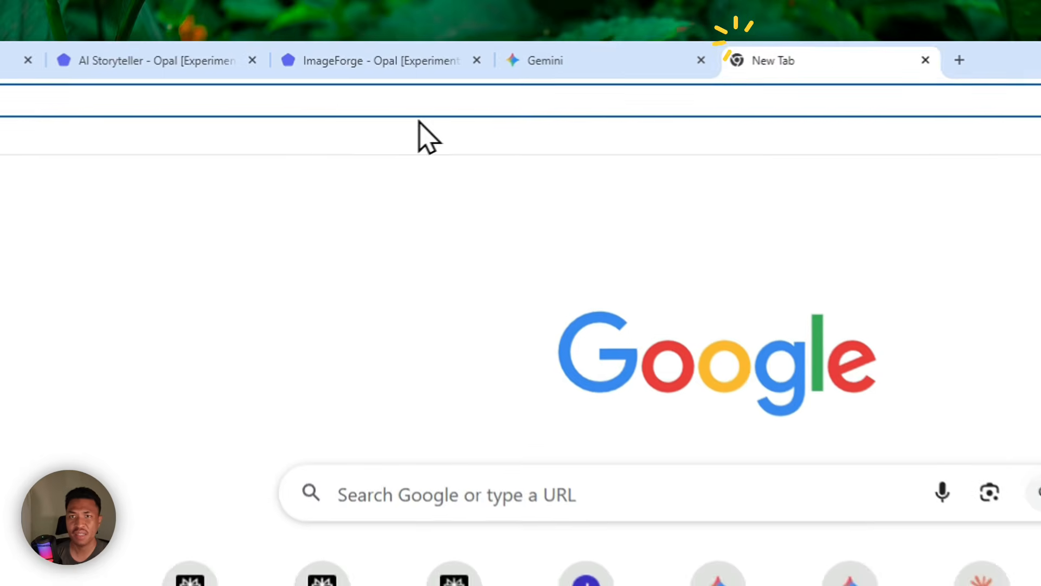
pyautogui.write('opal.withgoogle.com')
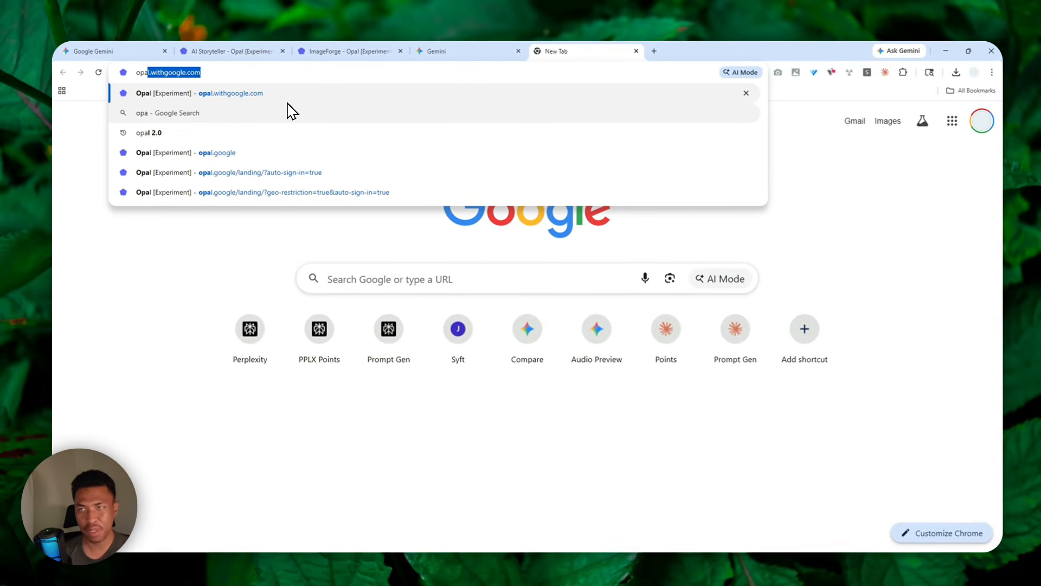
pyautogui.press('Return')
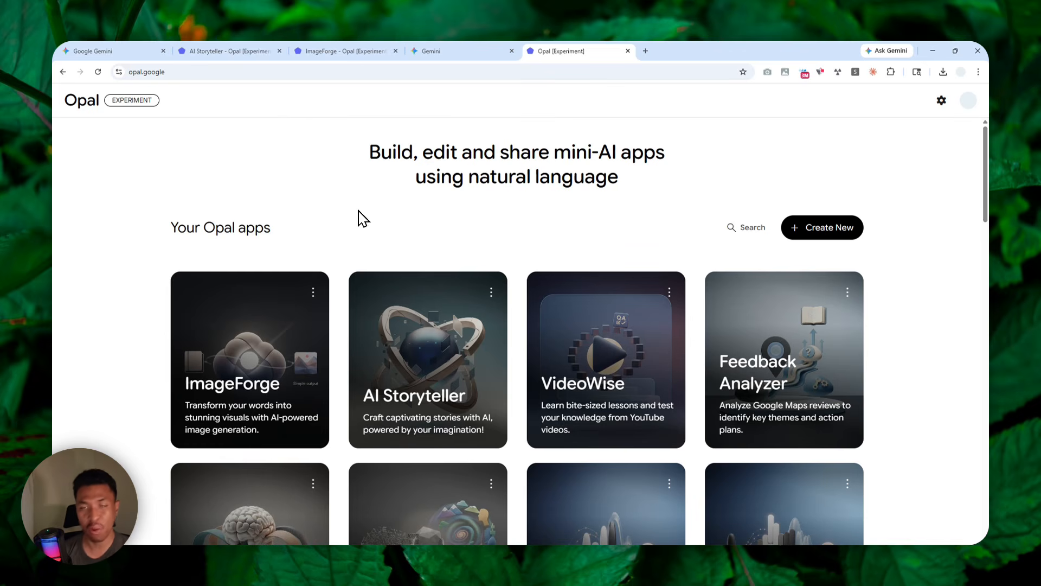
pyautogui.scroll(-3, 727, 190)
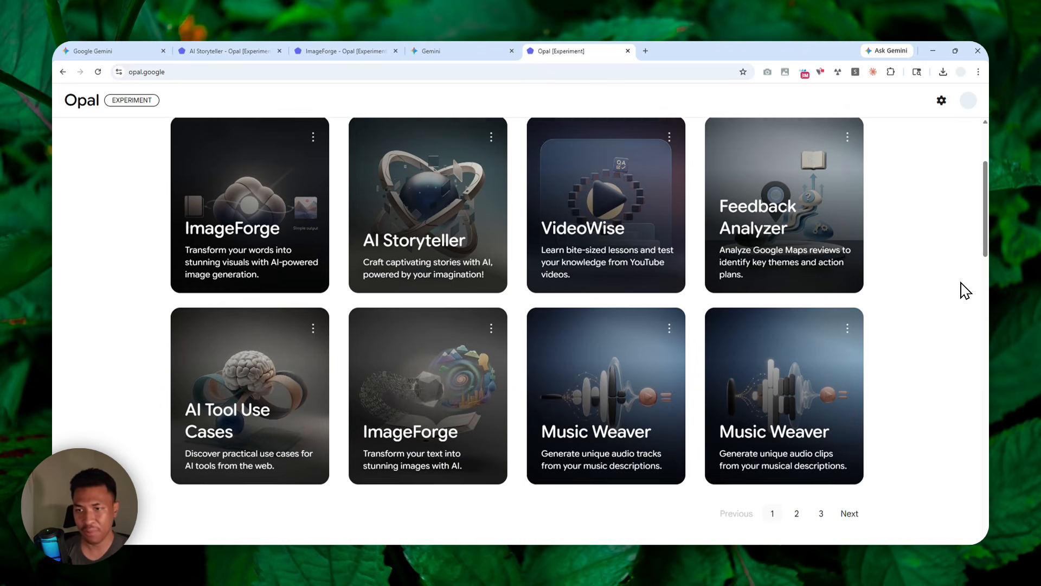
pyautogui.scroll(3, 962, 290)
pyautogui.click(815, 228)
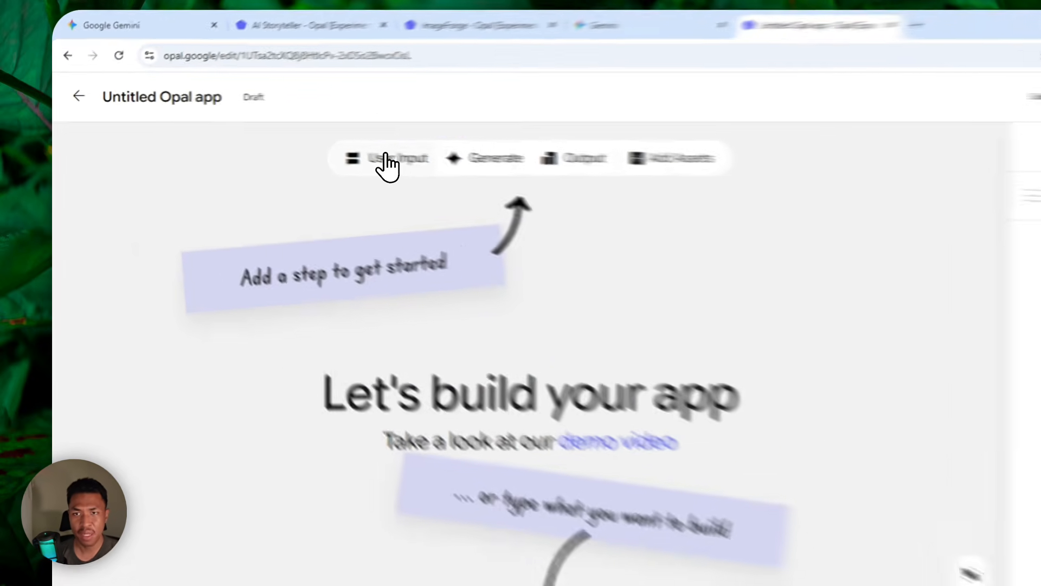
# - Add a User Input step and a Generate step, connect User Input to Generate, and place Generate slightly higher
pyautogui.click(285, 142)
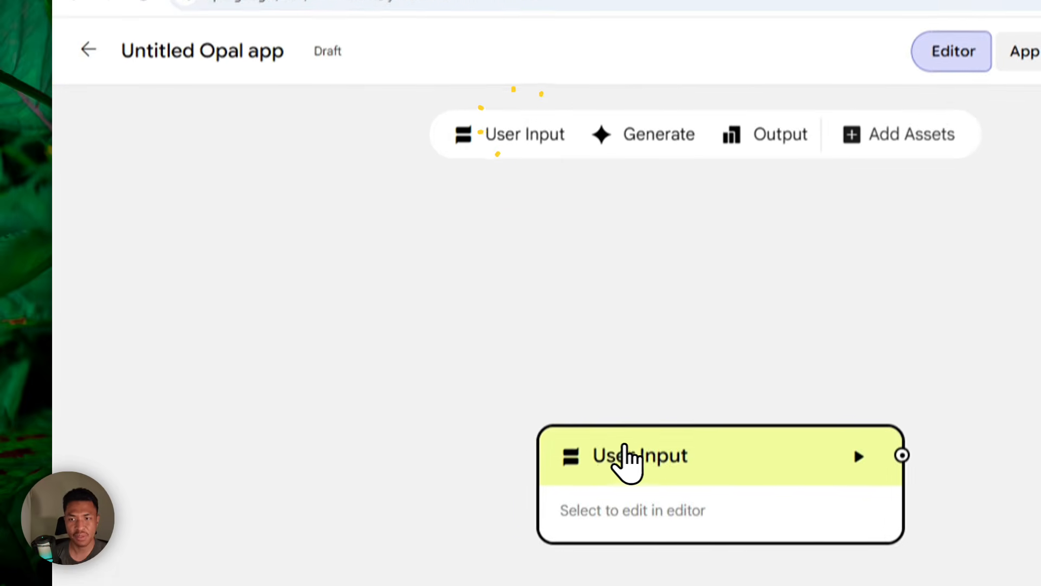
pyautogui.click(656, 111)
pyautogui.moveTo(695, 436); pyautogui.dragTo(949, 435)
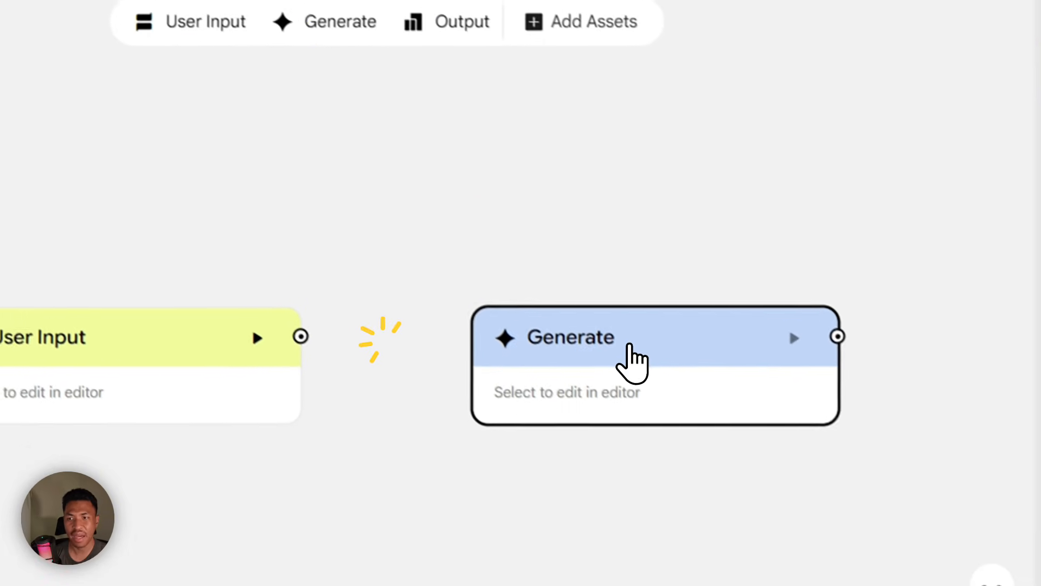
pyautogui.moveTo(286, 323); pyautogui.dragTo(483, 332)
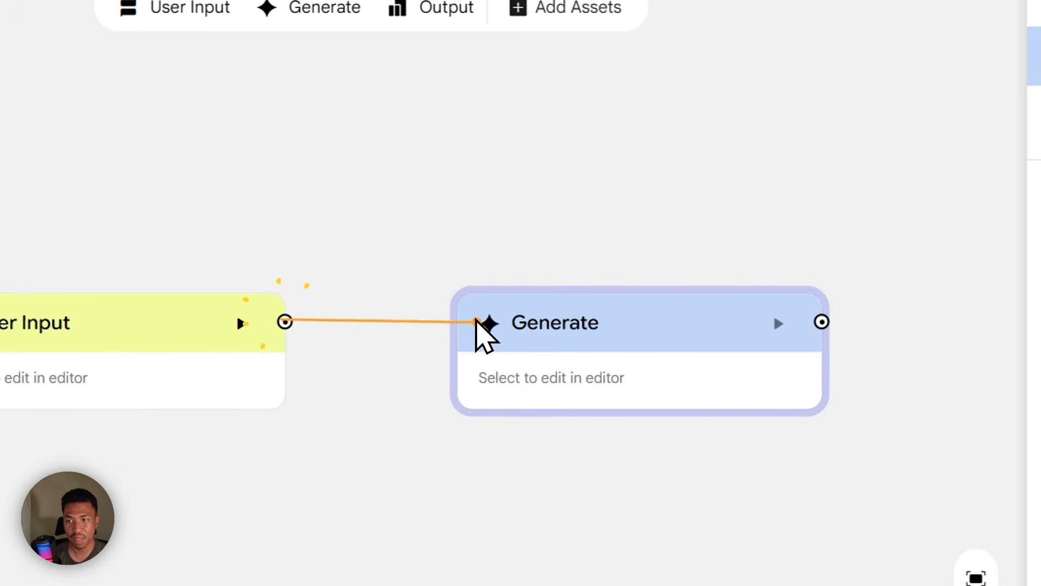
pyautogui.moveTo(763, 315); pyautogui.dragTo(724, 315)
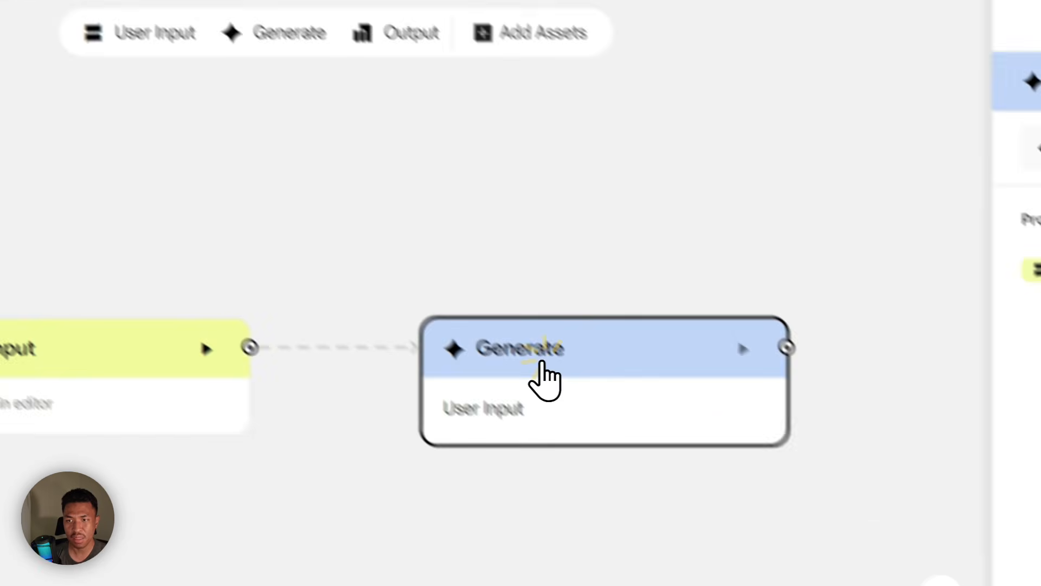
pyautogui.click(500, 315)
# - Add an Output step below the Generate step and connect Generate to it
pyautogui.click(470, 94)
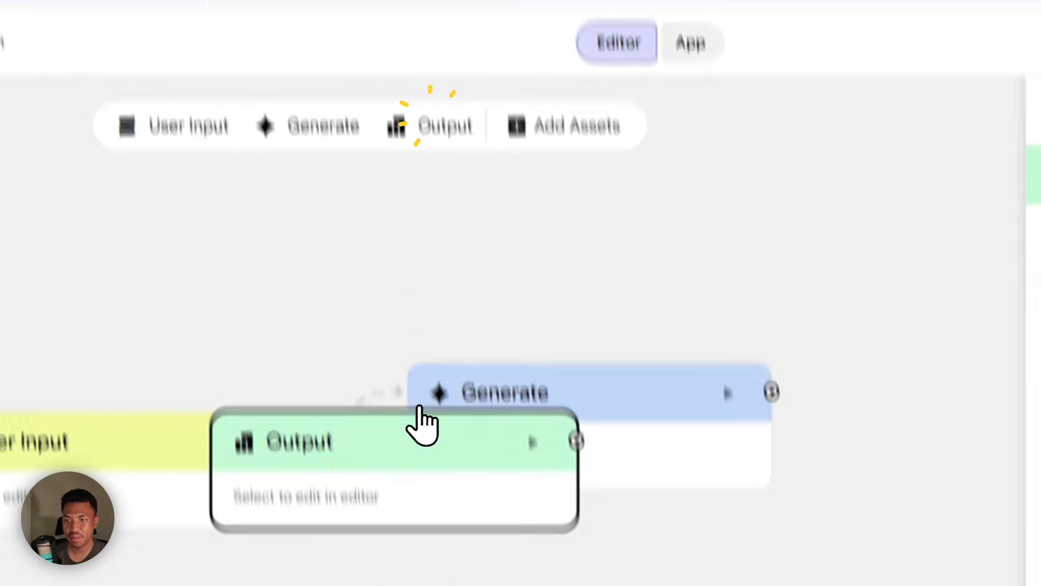
pyautogui.moveTo(457, 387); pyautogui.dragTo(798, 585)
pyautogui.moveTo(750, 221); pyautogui.dragTo(630, 436)
# - Go through the workflow's steps and check the models available for the Generate step, keeping it set to Agent
pyautogui.click(1, 239)
pyautogui.click(483, 187)
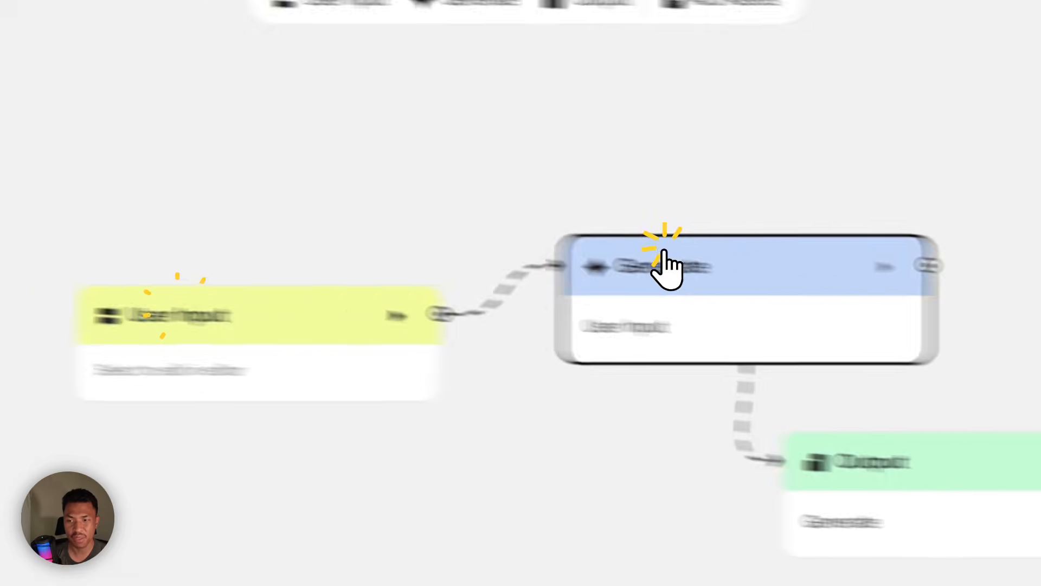
pyautogui.click(740, 385)
pyautogui.click(396, 236)
pyautogui.click(962, 87)
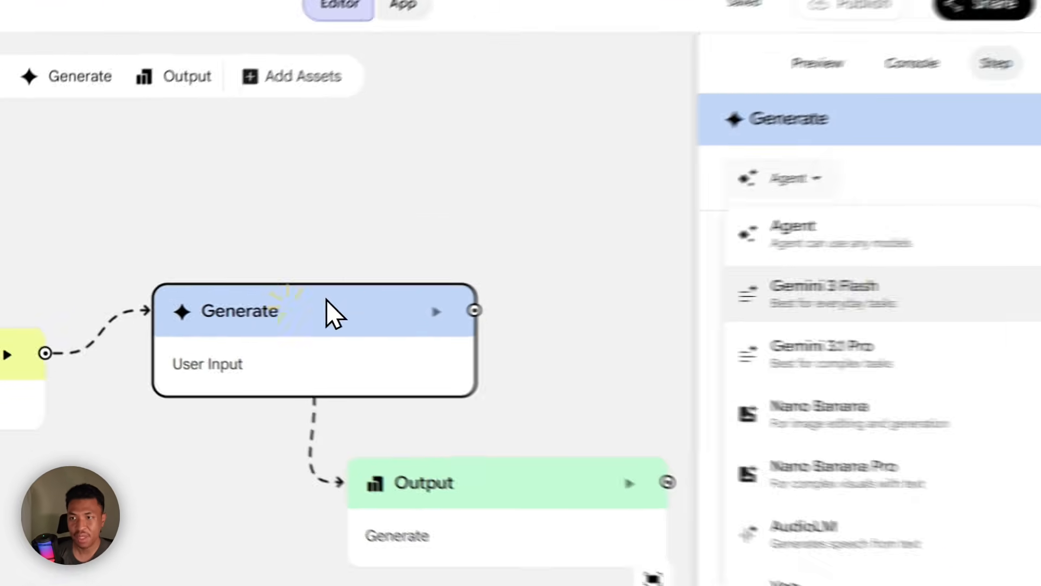
pyautogui.click(482, 284)
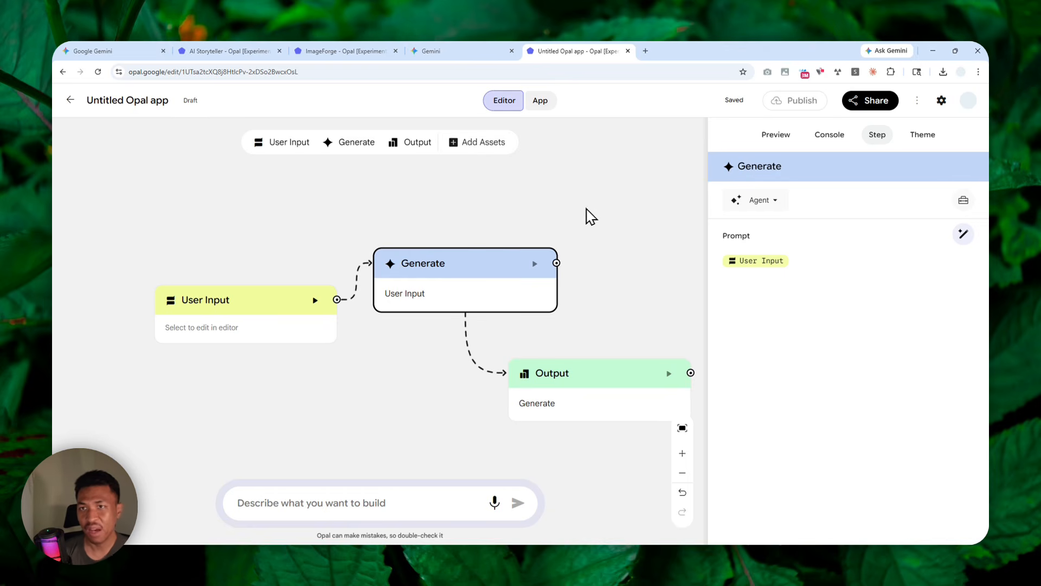
# - Return to the generated Story Weaver app in Gemini and examine its workflow steps, especially the prompt summary of Generate Interactive Story
pyautogui.click(371, 48)
pyautogui.click(467, 47)
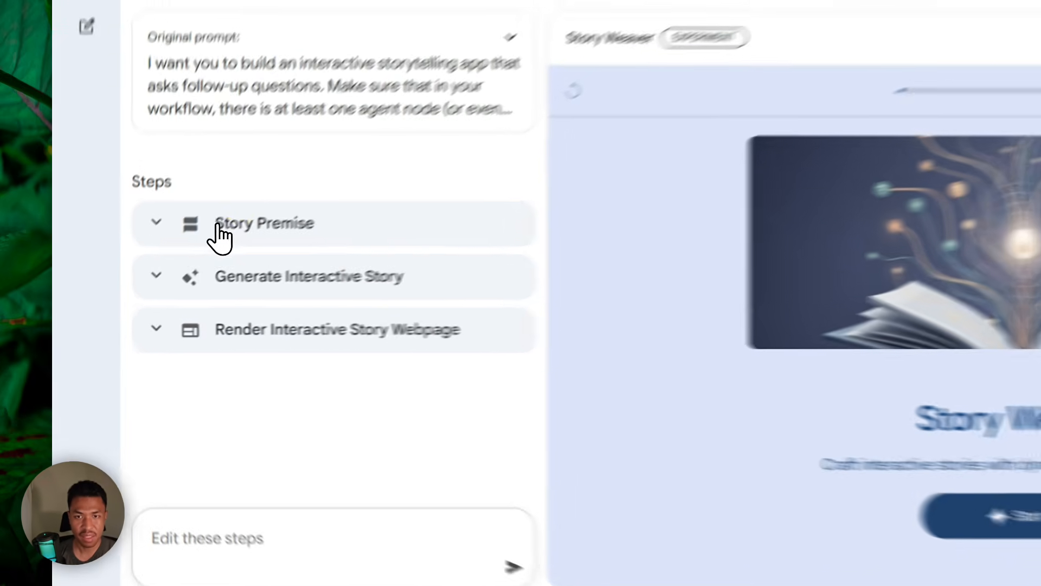
pyautogui.click(181, 278)
pyautogui.click(195, 305)
pyautogui.scroll(-2, 401, 282)
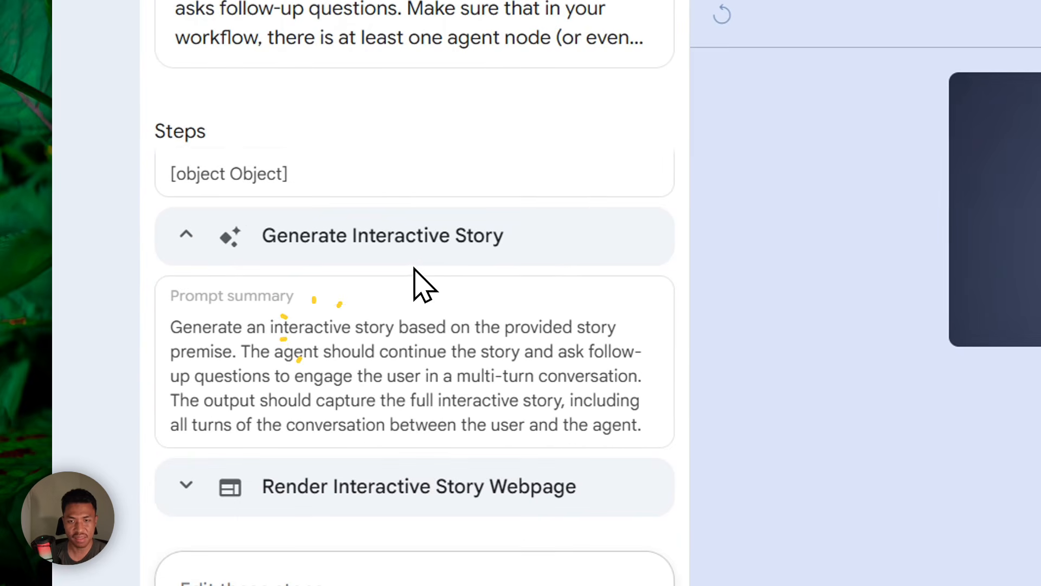
pyautogui.scroll(-3, 404, 379)
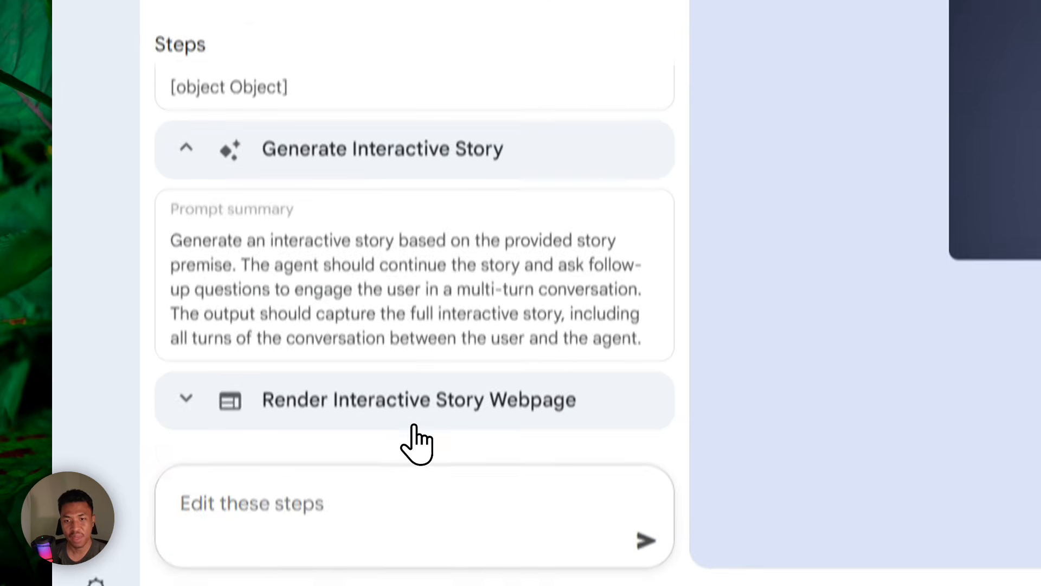
pyautogui.click(382, 351)
pyautogui.scroll(-3, 472, 214)
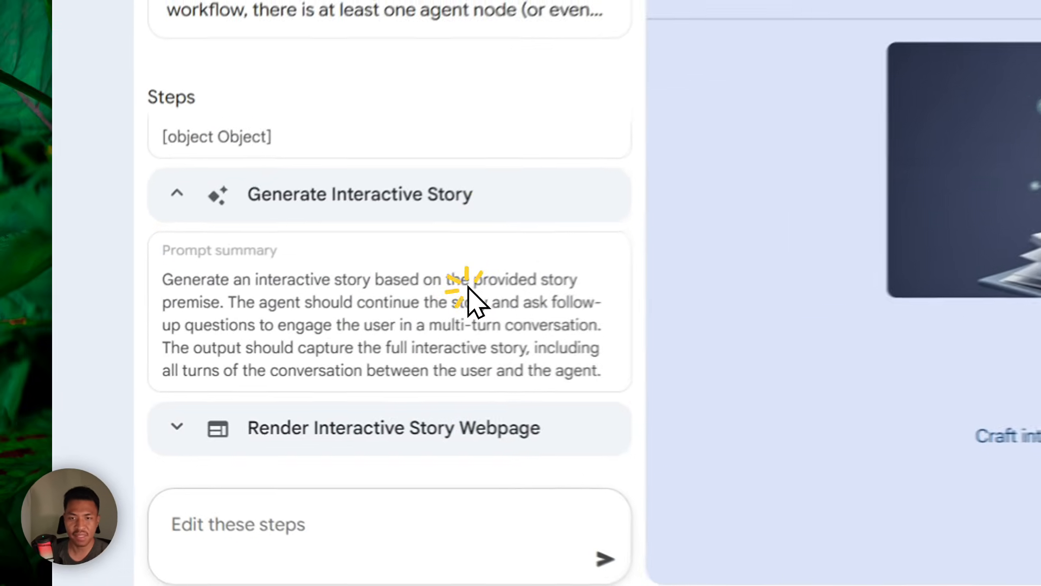
pyautogui.click(344, 431)
pyautogui.click(393, 270)
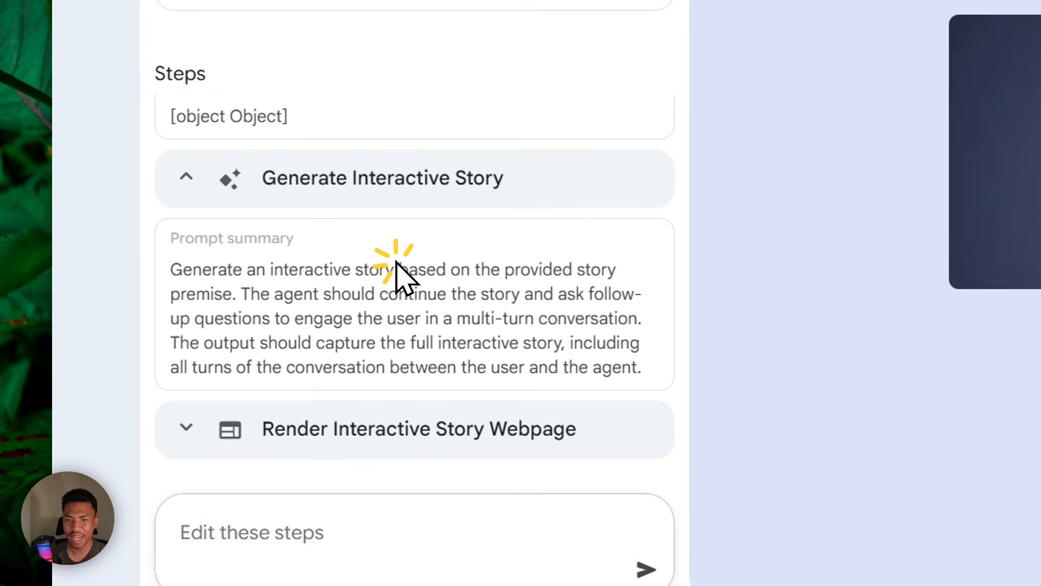
pyautogui.click(339, 177)
pyautogui.click(310, 127)
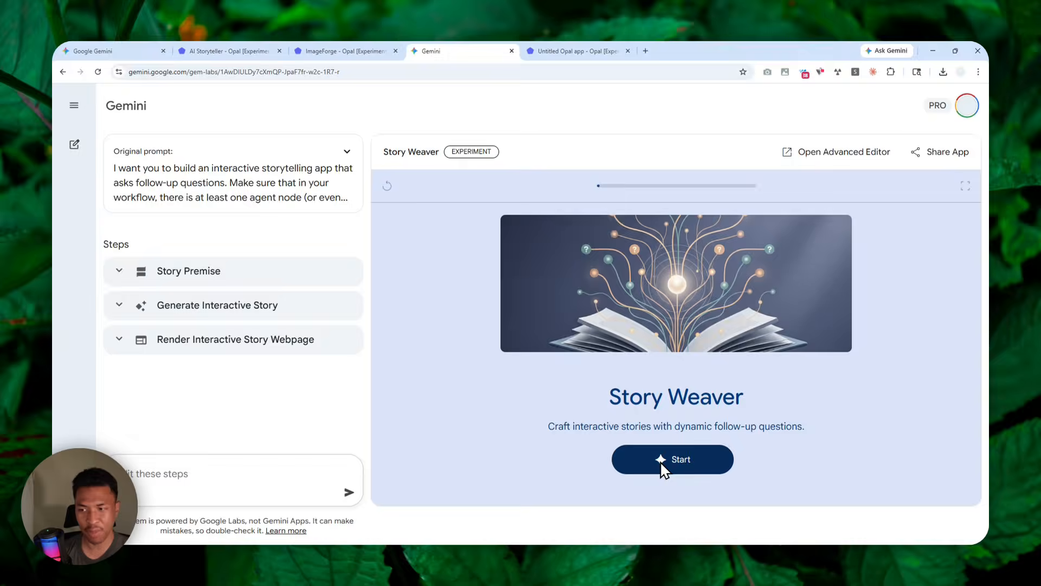
# - Run Story Weaver with a premise about a guy waking up in an alternate version of himself, and expand the Generate Interactive Story step
pyautogui.click(663, 462)
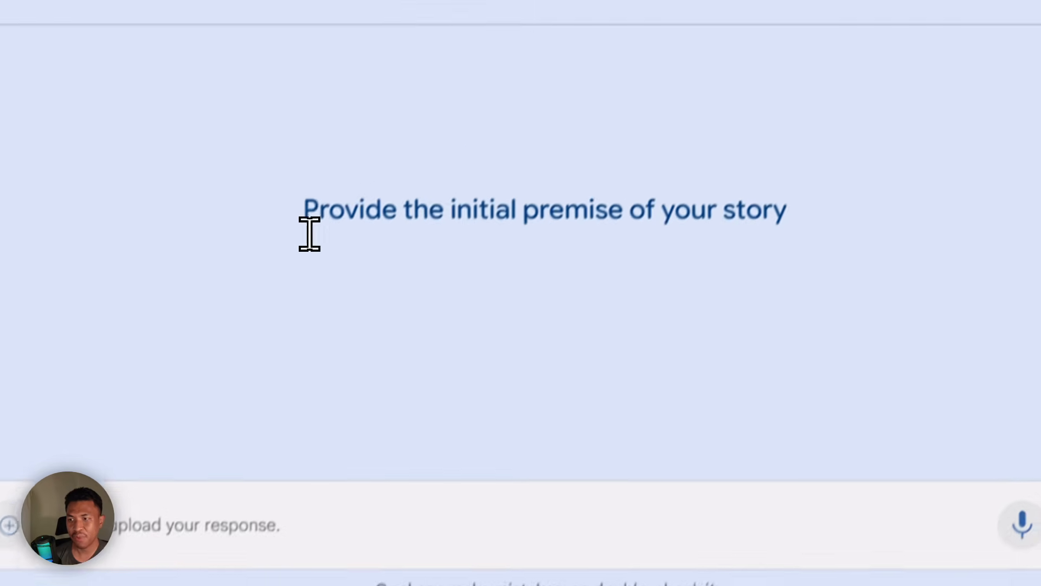
pyautogui.moveTo(372, 66); pyautogui.dragTo(781, 56)
pyautogui.moveTo(694, 237); pyautogui.dragTo(773, 236)
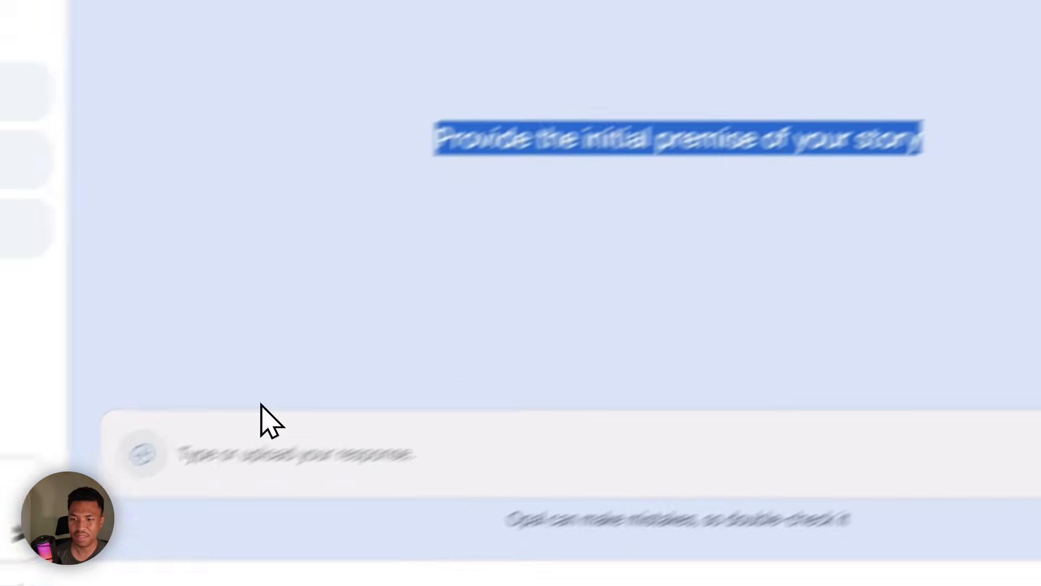
pyautogui.click(101, 520)
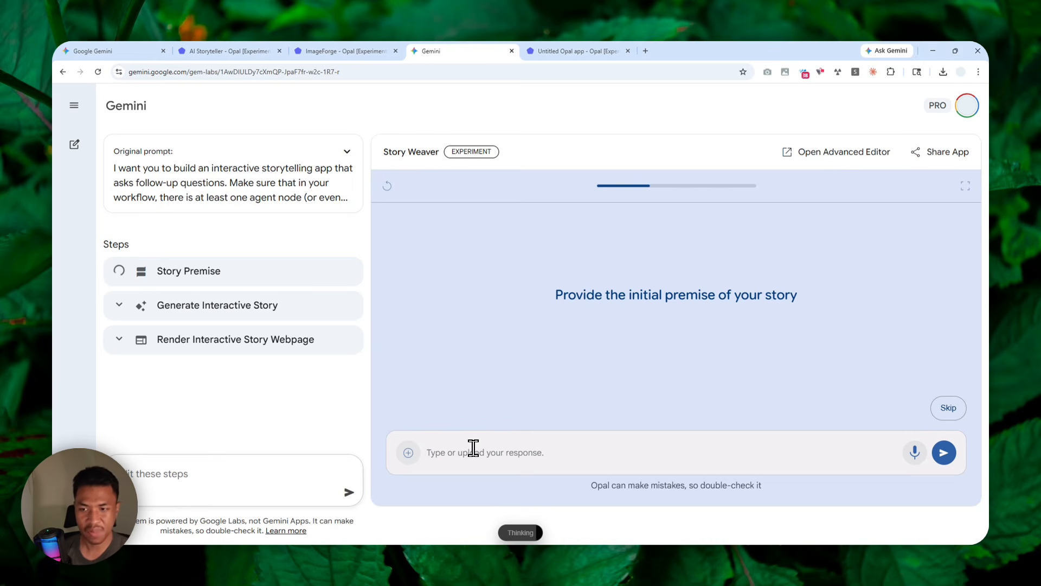
pyautogui.write('There is a guy who just wakes up, but then he realizes that he is in an alternate version of himself. Everything feels different, but also feels familiar at the same time.')
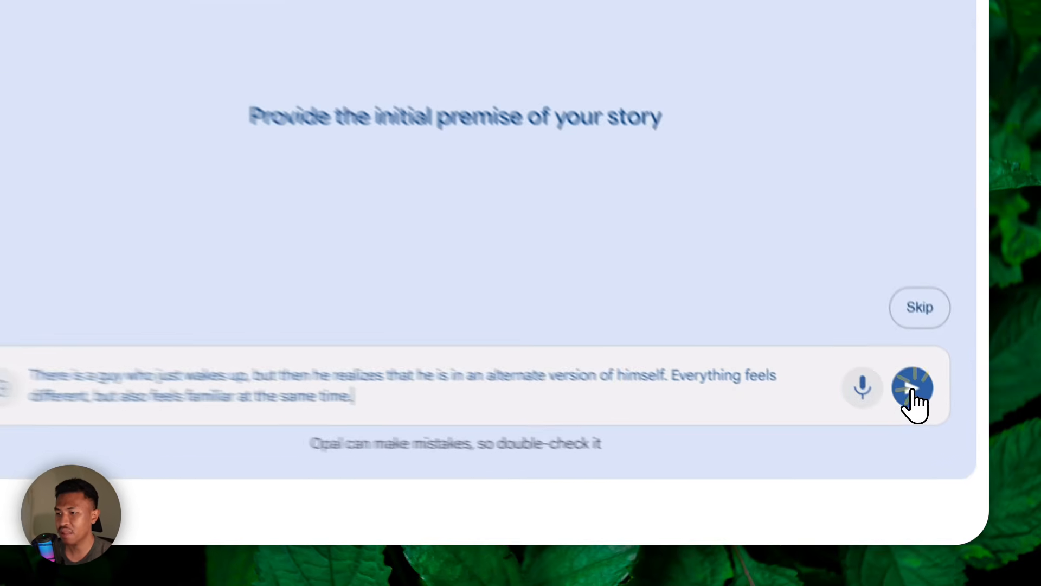
pyautogui.click(943, 454)
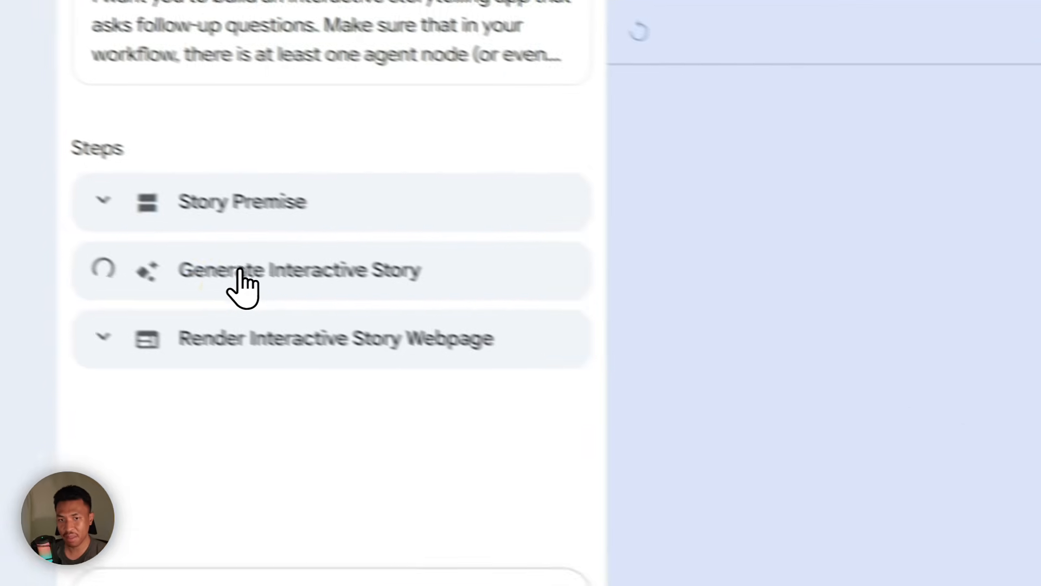
pyautogui.click(241, 269)
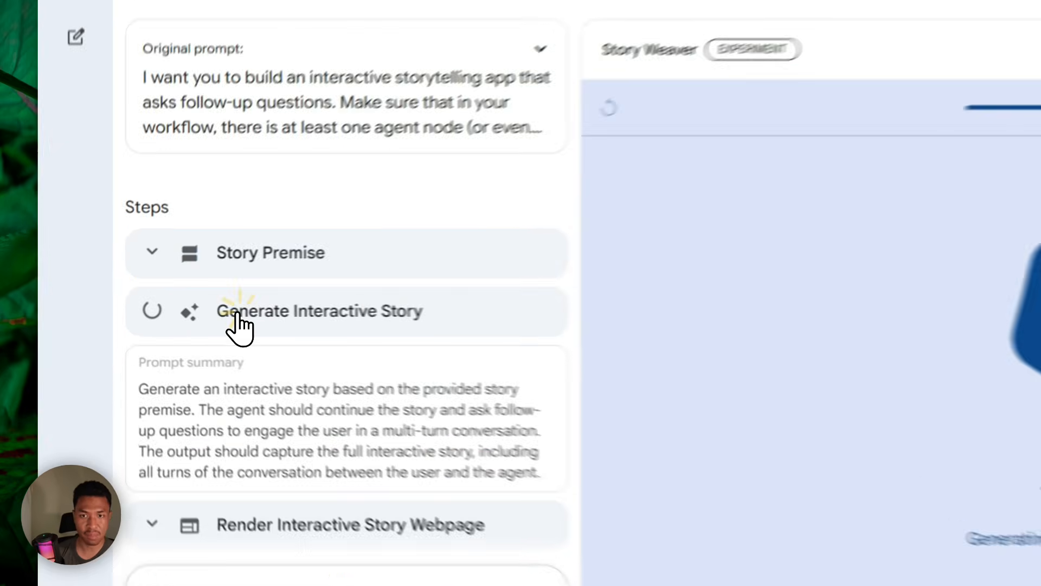
# - Collapse the Generate Interactive Story summary, read the opening scene and answer with "Hide behind the door and wait to see who enters."
pyautogui.click(230, 304)
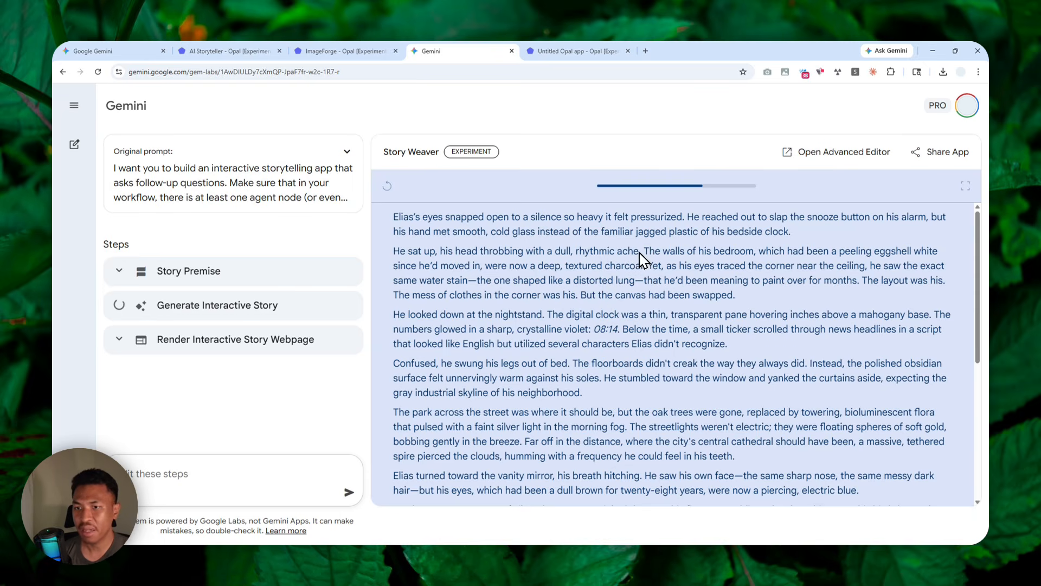
pyautogui.scroll(-3, 496, 243)
pyautogui.scroll(-1, 688, 269)
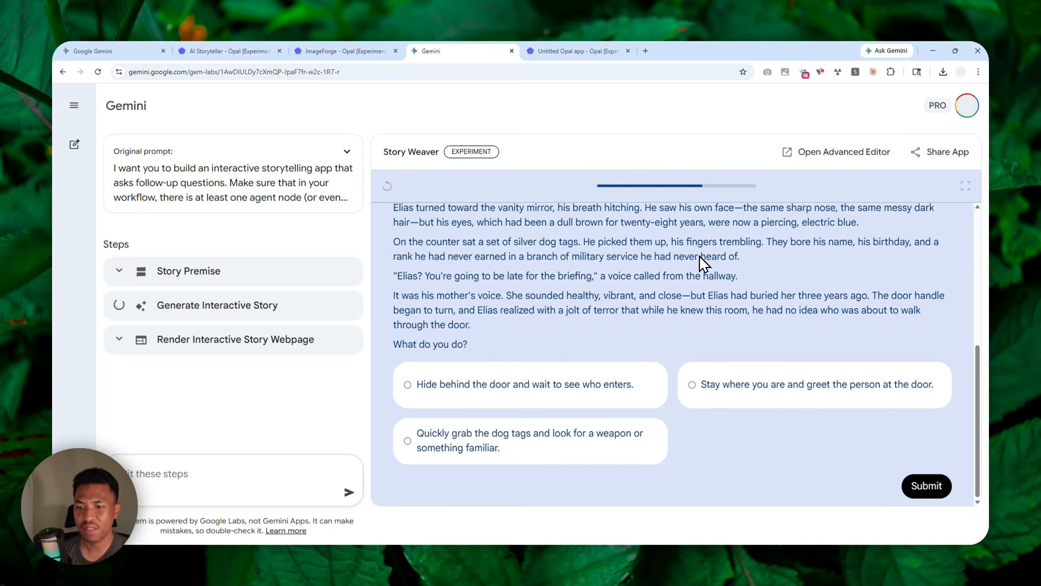
pyautogui.scroll(4, 699, 269)
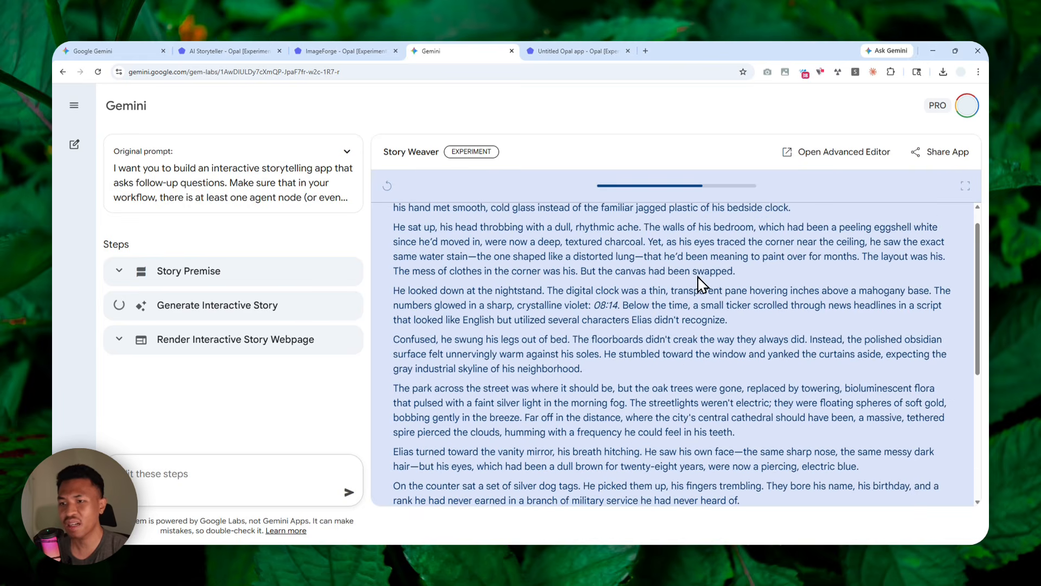
pyautogui.scroll(-3, 694, 274)
pyautogui.scroll(-1, 693, 279)
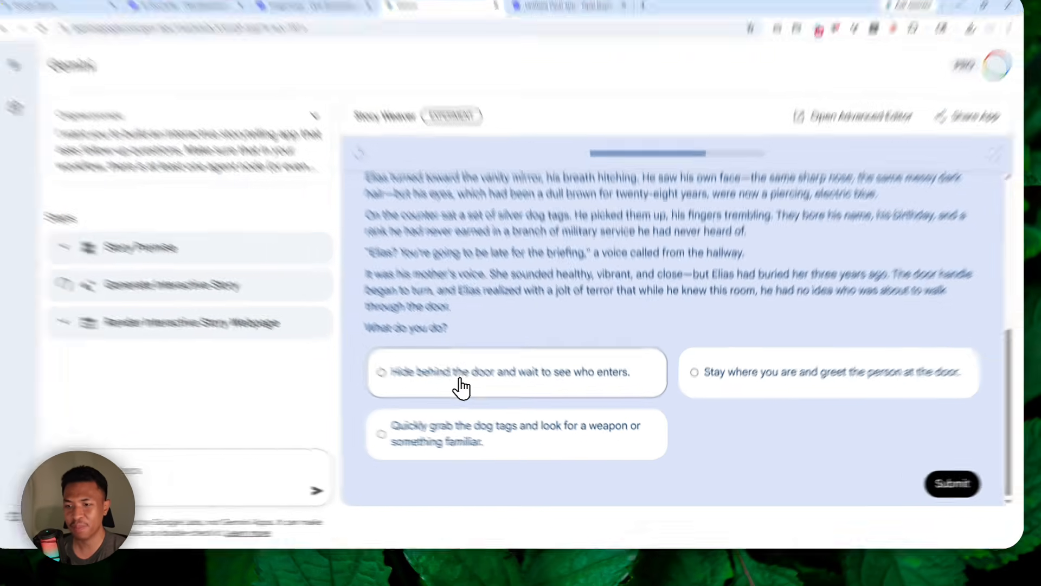
pyautogui.click(585, 393)
pyautogui.click(925, 485)
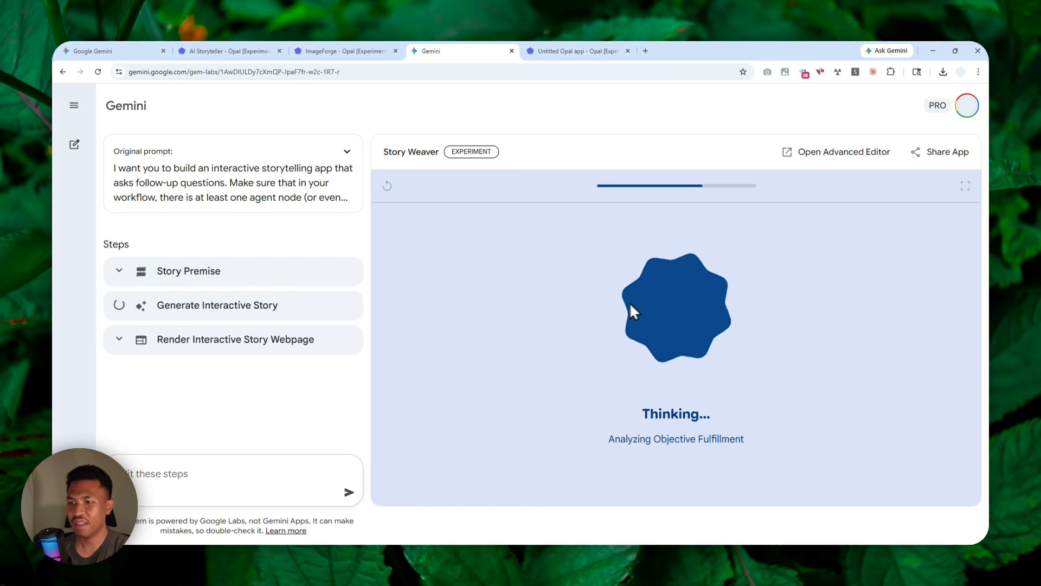
# - Continue the story by submitting the choice "Step out but keep your distance, asking 'Who are you?'"
pyautogui.scroll(-10, 539, 260)
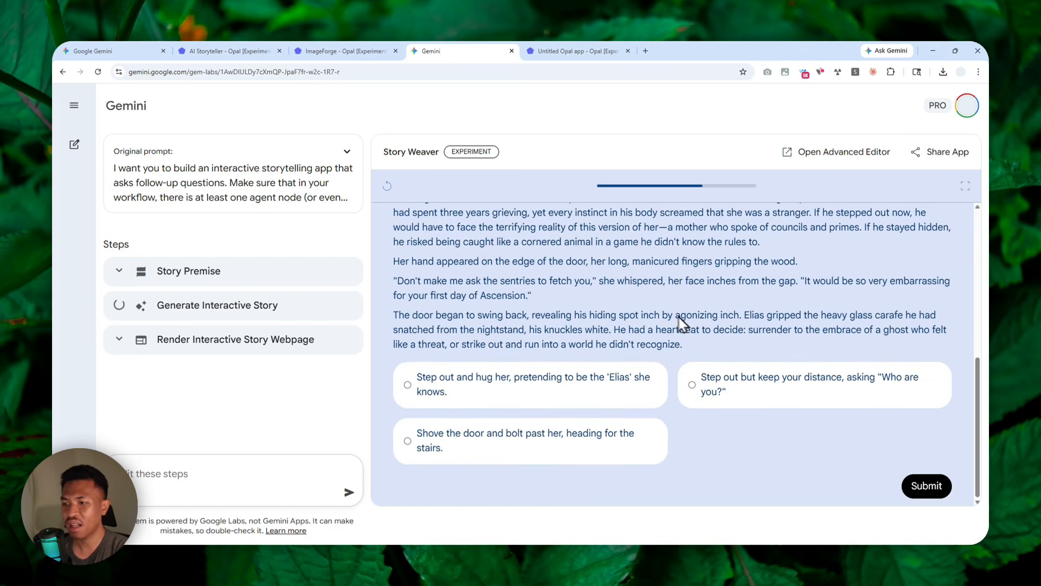
pyautogui.click(773, 385)
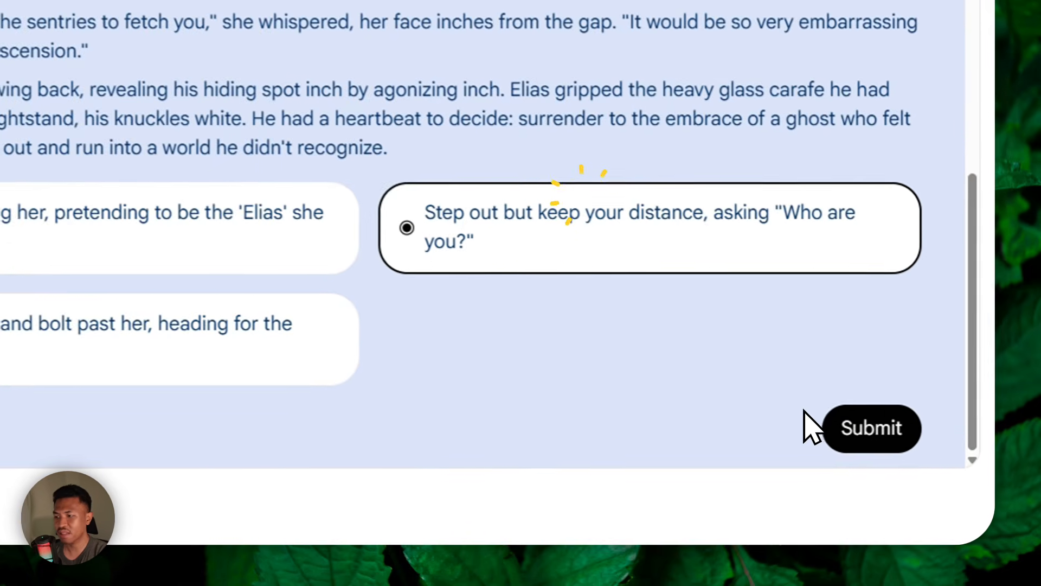
pyautogui.click(926, 485)
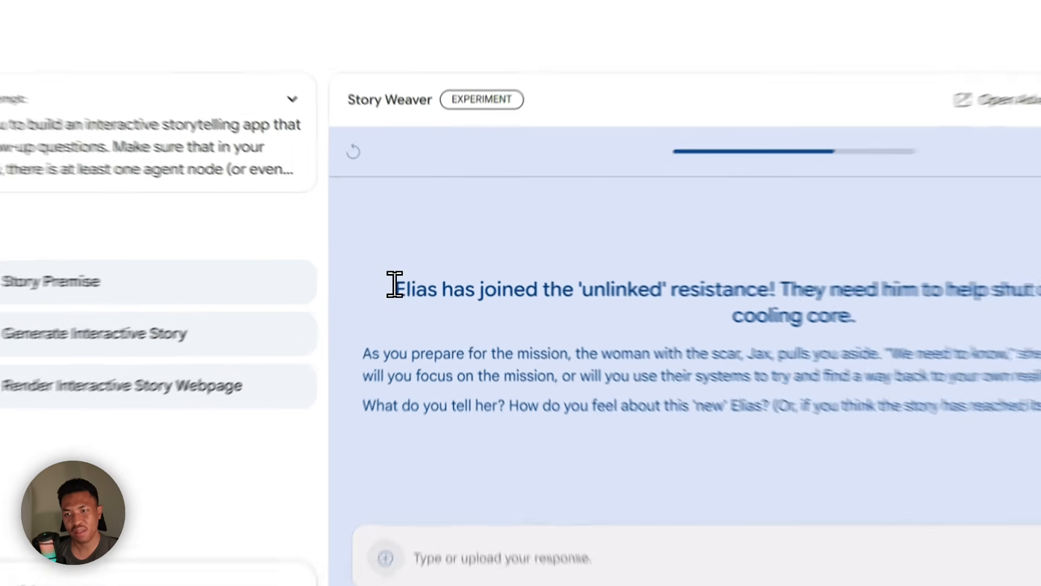
# - Read the resistance mission's follow-up question and submit the reply "The main character just wakes up again from a dream."
pyautogui.moveTo(414, 276); pyautogui.dragTo(794, 308)
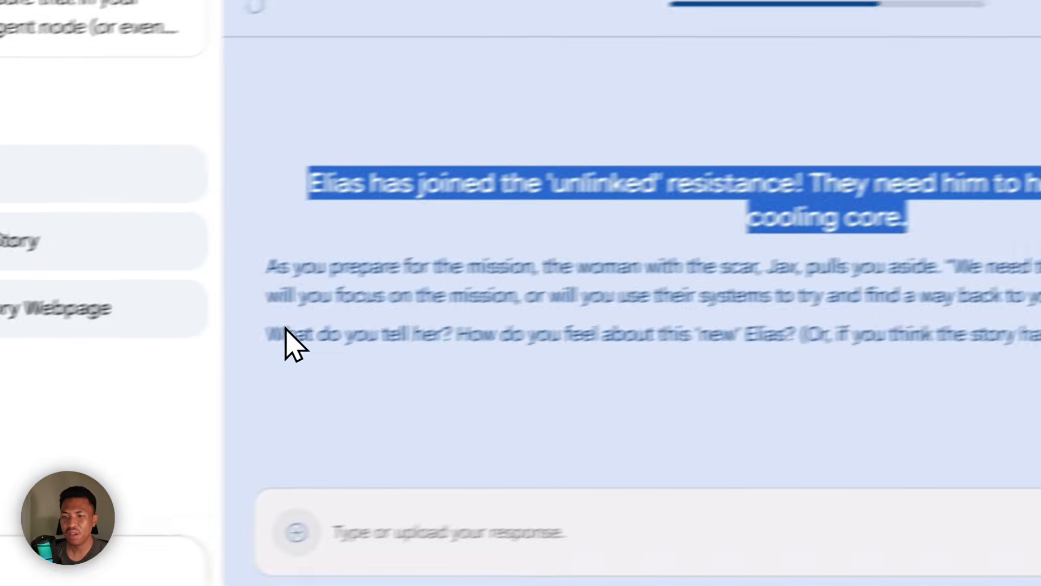
pyautogui.moveTo(394, 352); pyautogui.dragTo(522, 350)
pyautogui.moveTo(662, 297); pyautogui.dragTo(969, 305)
pyautogui.moveTo(688, 357); pyautogui.dragTo(712, 358)
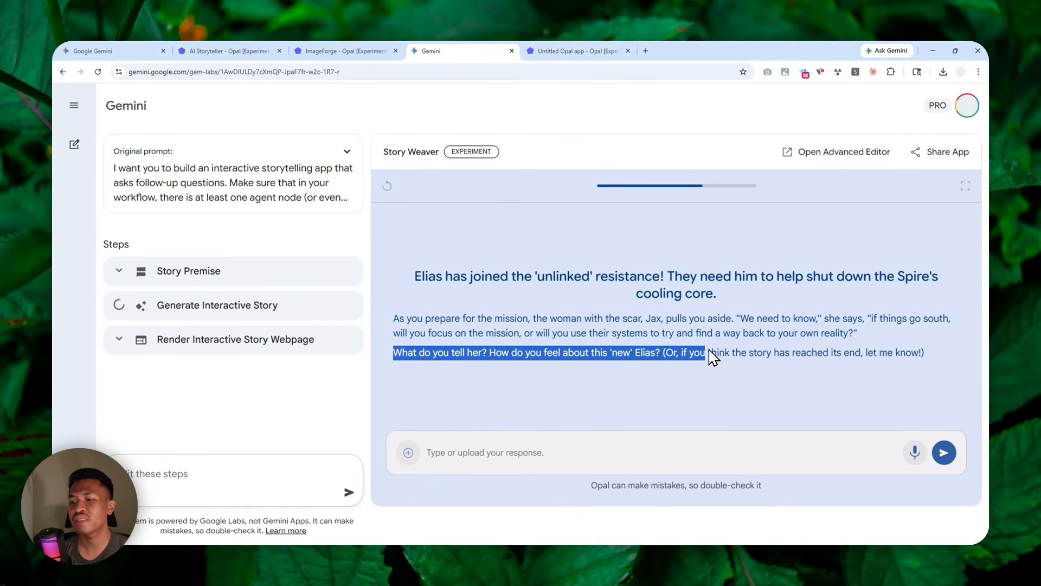
pyautogui.moveTo(849, 358); pyautogui.dragTo(923, 353)
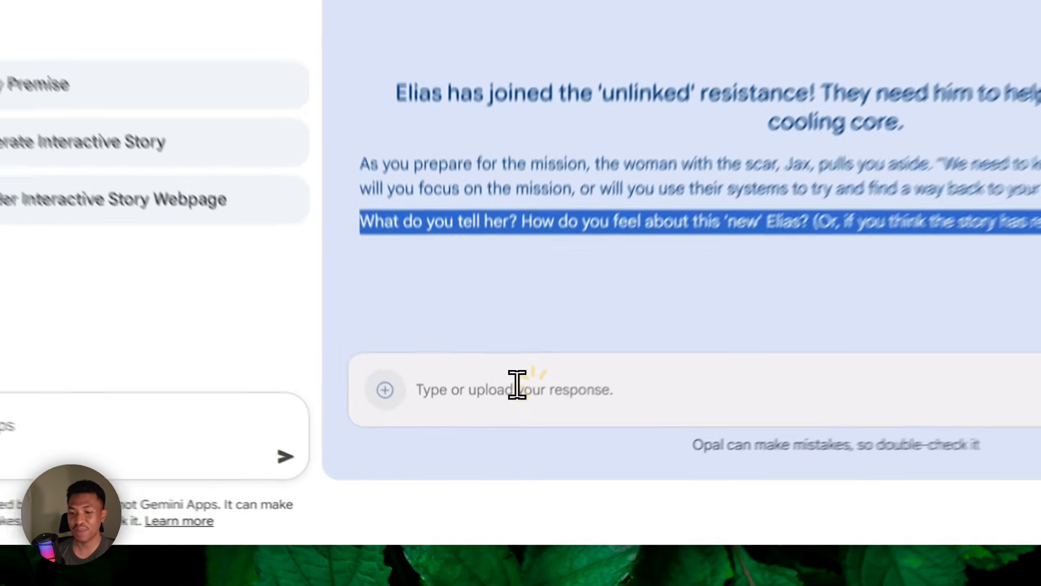
pyautogui.click(491, 455)
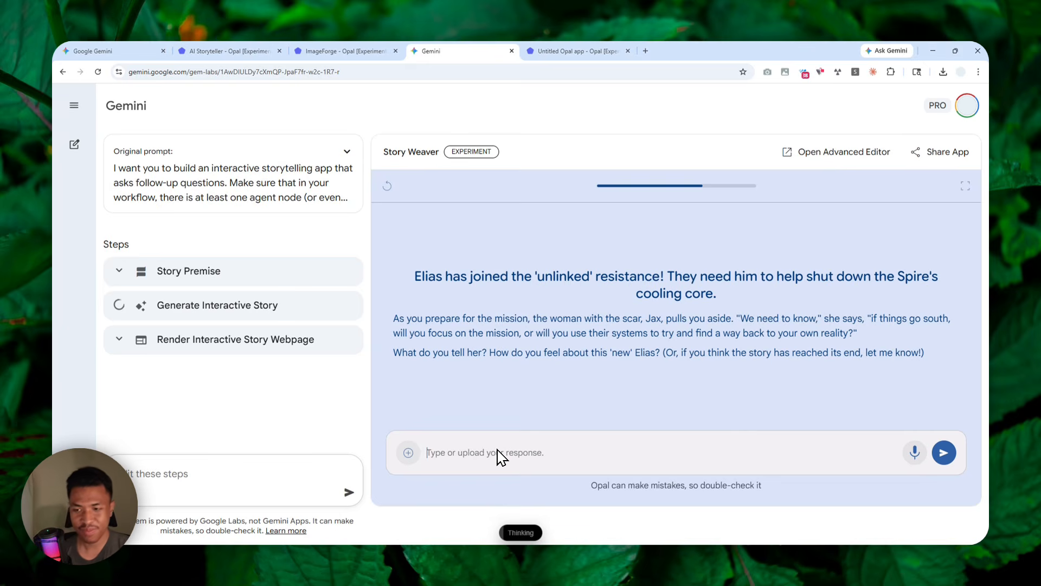
pyautogui.write('The main character just wakes up again from a dream.')
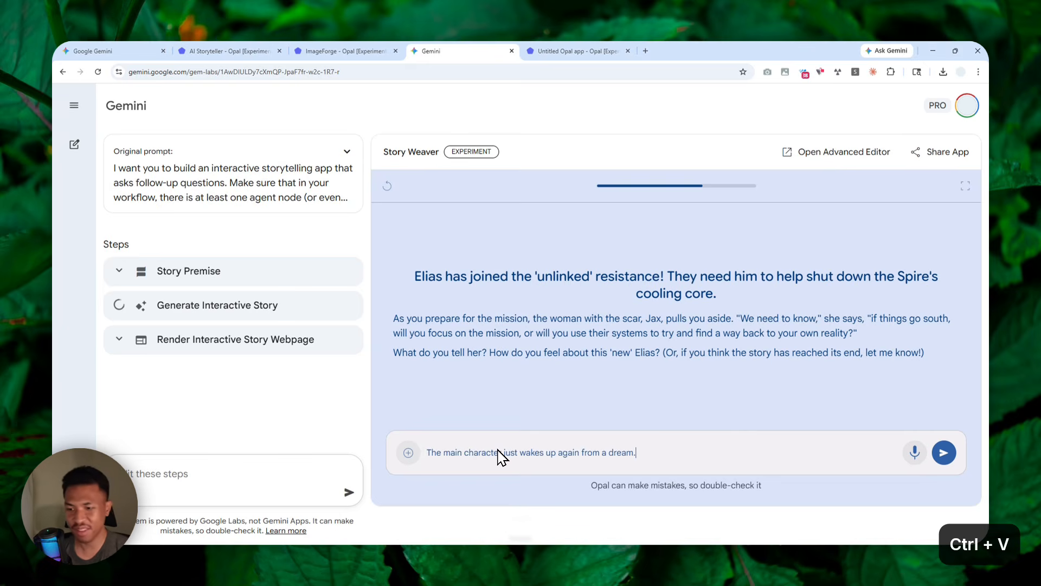
pyautogui.press('Return')
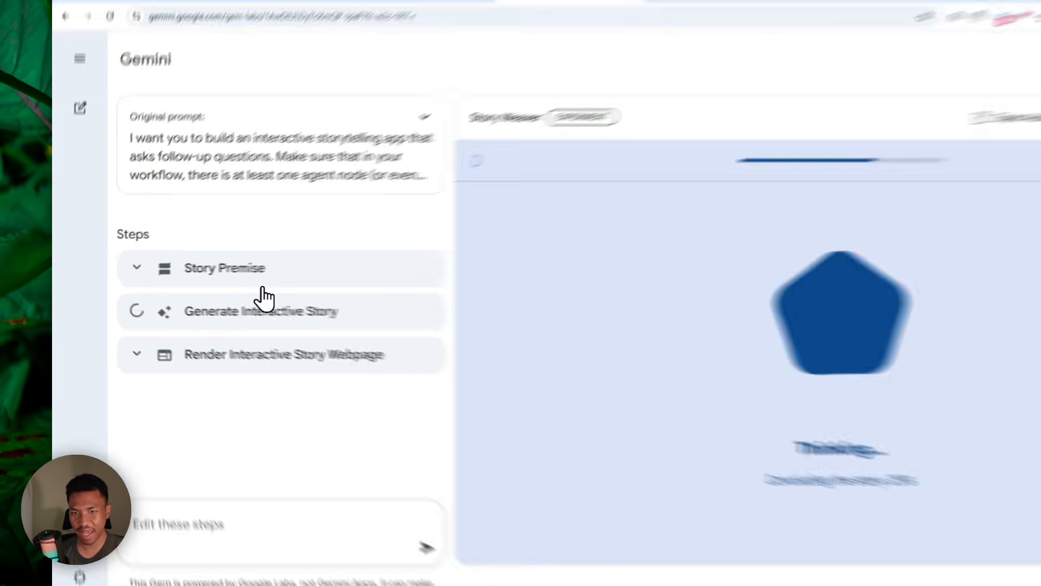
# - Expand the prompt summary of Generate Interactive Story and read the continued story through to its closing question
pyautogui.click(178, 306)
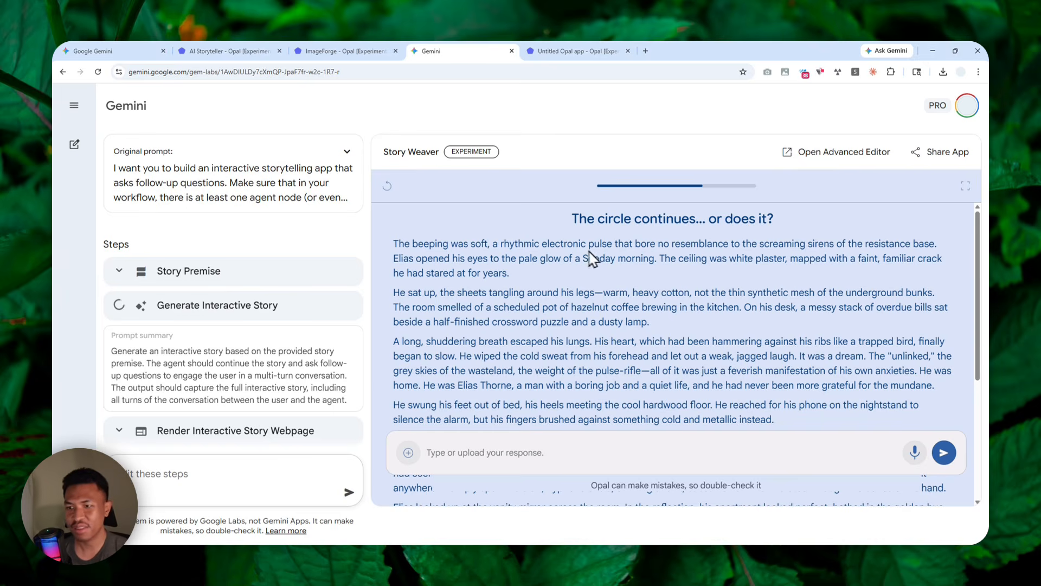
pyautogui.scroll(-4, 607, 304)
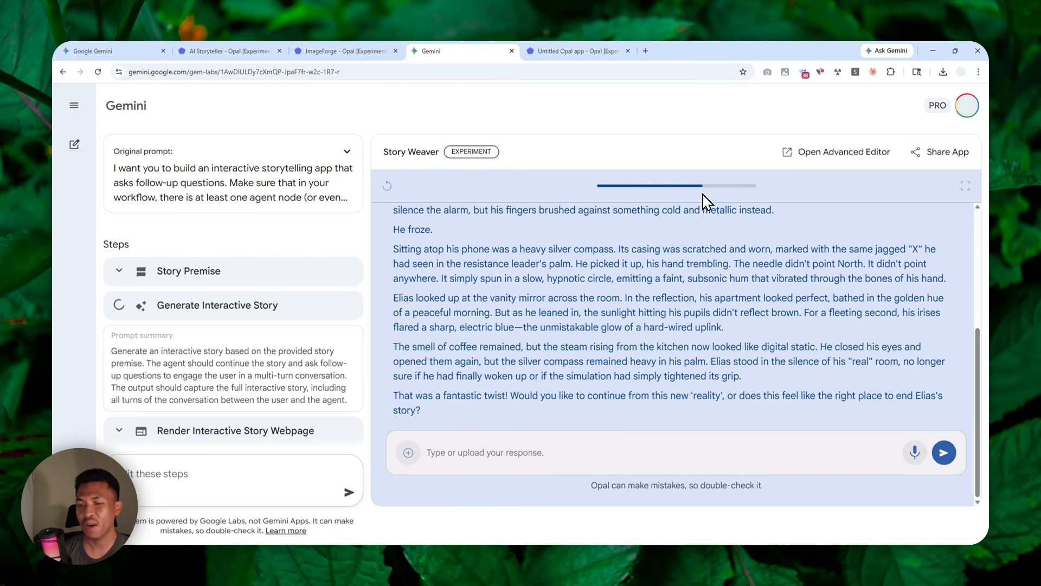
# - Open Story Weaver in the advanced editor and go through its steps, moving Generate Interactive Story lower and the Render step higher
pyautogui.click(828, 160)
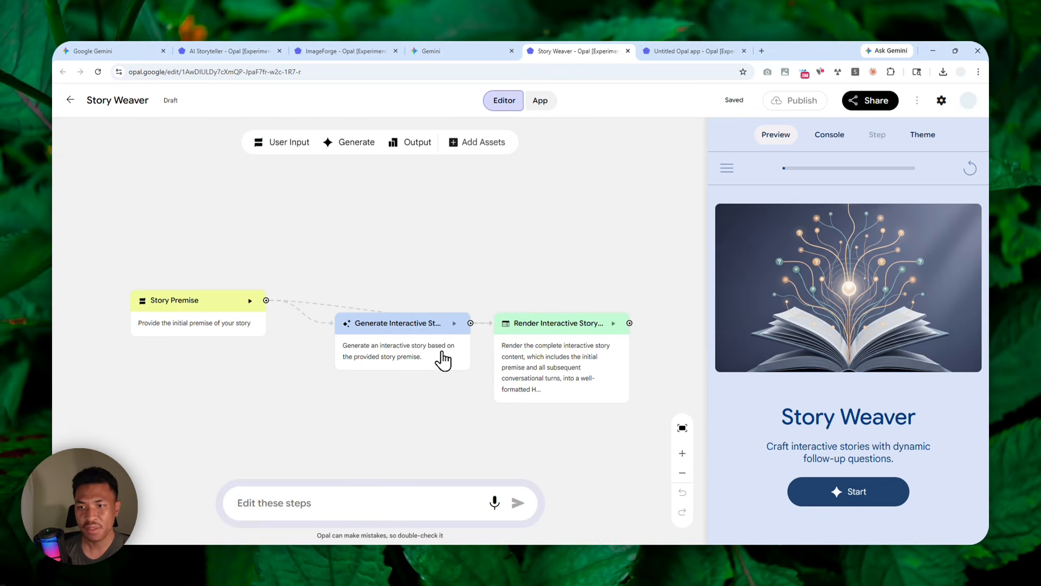
pyautogui.moveTo(398, 323); pyautogui.dragTo(388, 355)
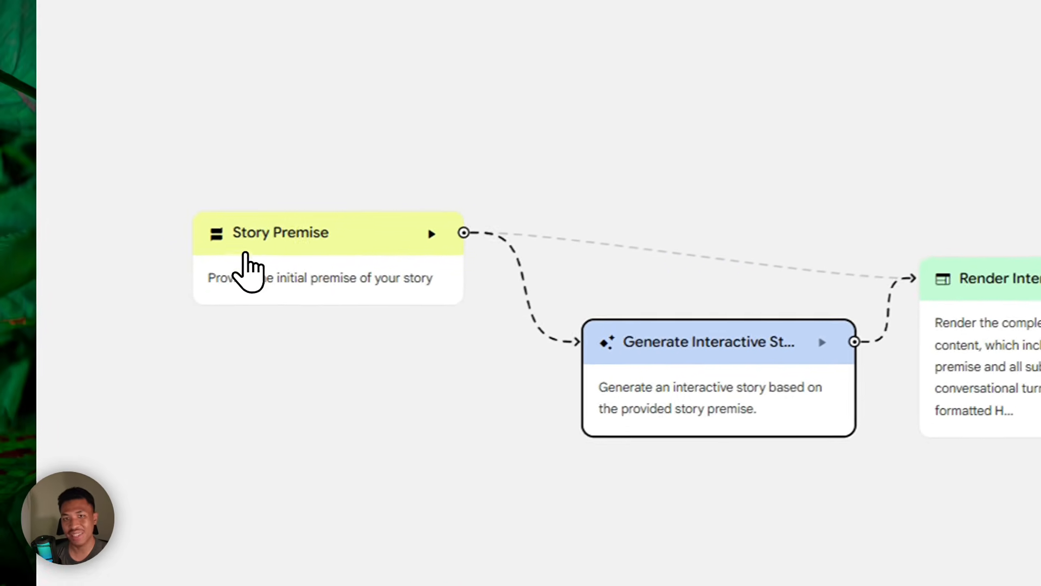
pyautogui.click(255, 236)
pyautogui.click(724, 347)
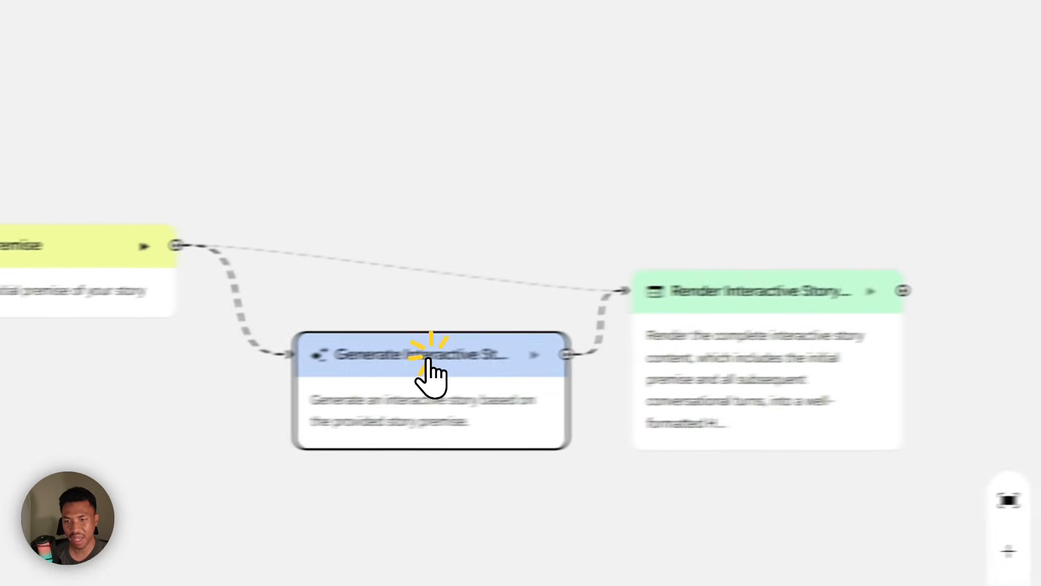
pyautogui.click(1009, 276)
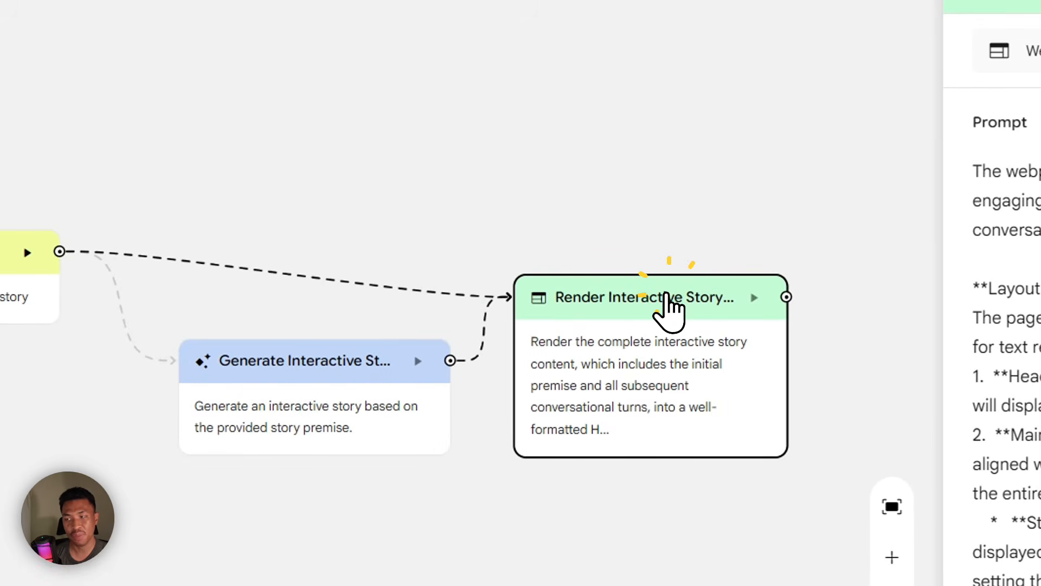
pyautogui.moveTo(666, 295); pyautogui.dragTo(667, 231)
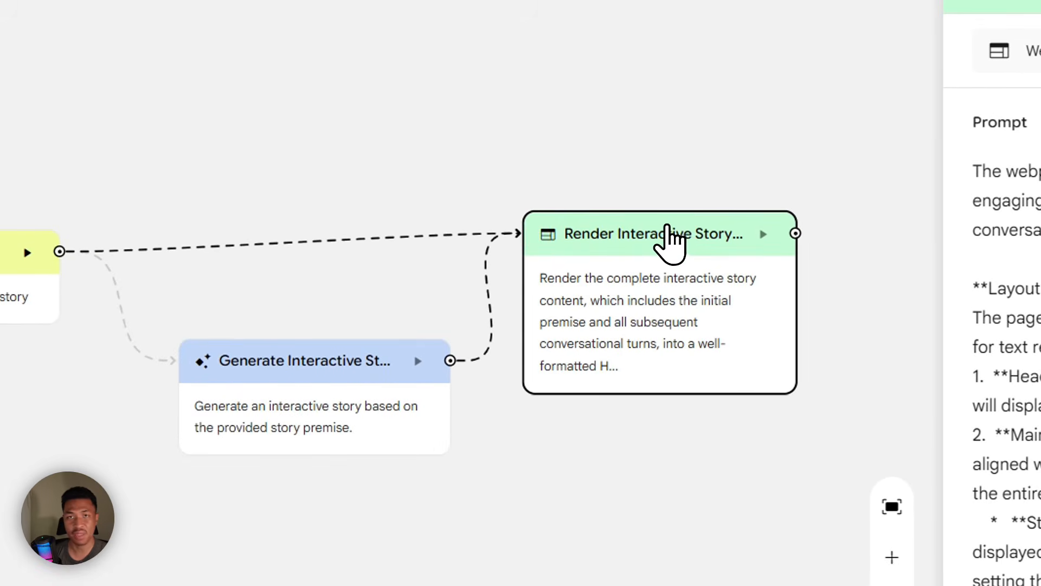
pyautogui.click(310, 359)
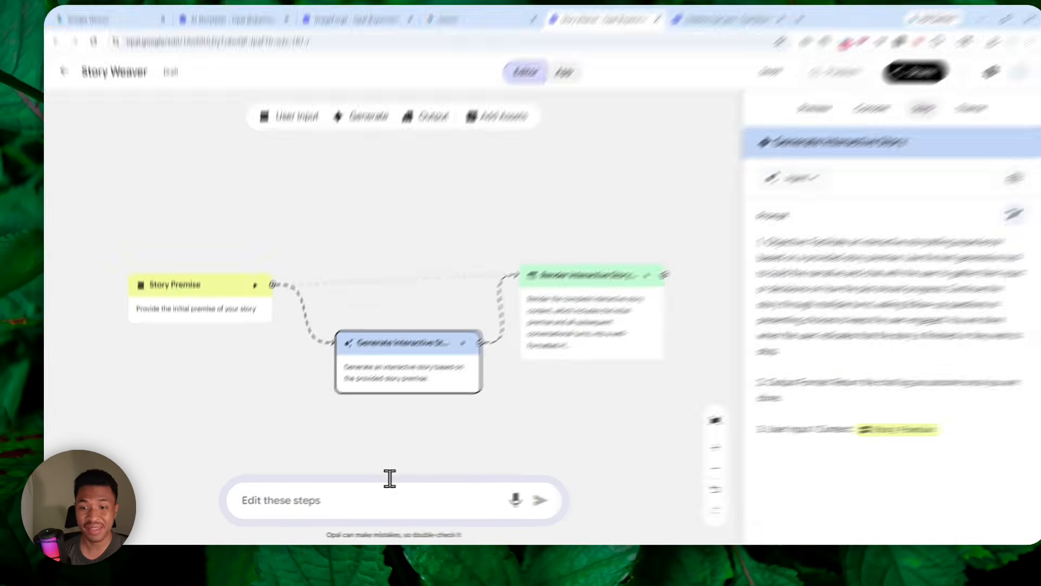
# - Check the models available for the Generate Interactive Story step, keeping it set to Agent
pyautogui.click(291, 503)
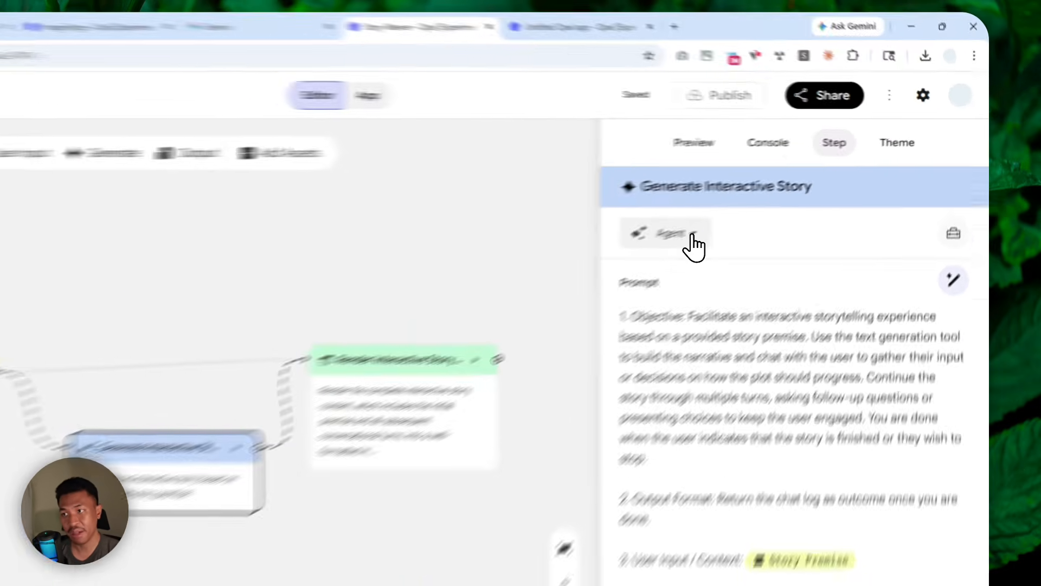
pyautogui.click(775, 206)
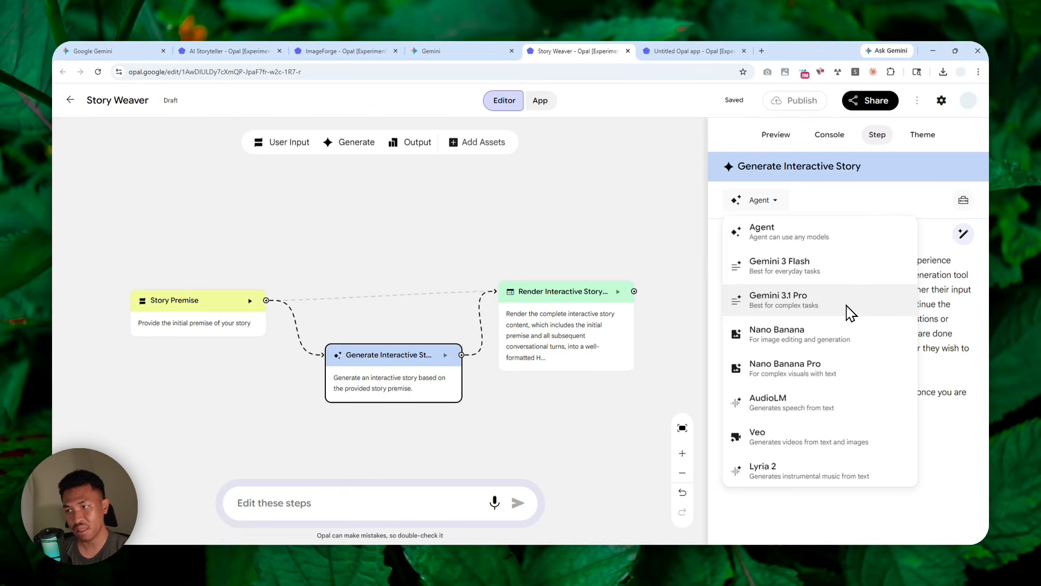
pyautogui.click(768, 205)
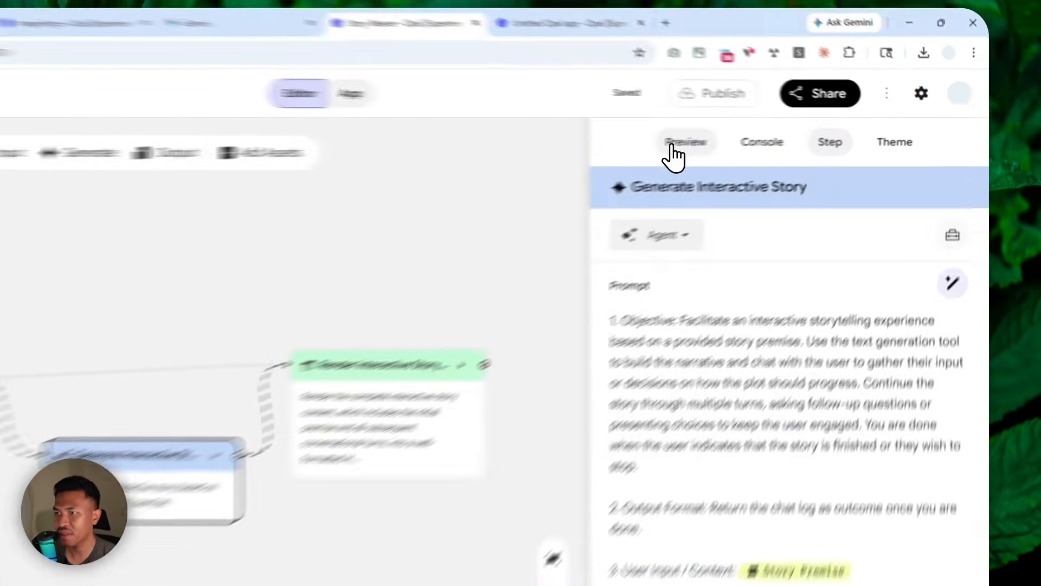
# - Start Story Weaver in the preview, look over its console and theme options, and close the theme editor
pyautogui.click(775, 135)
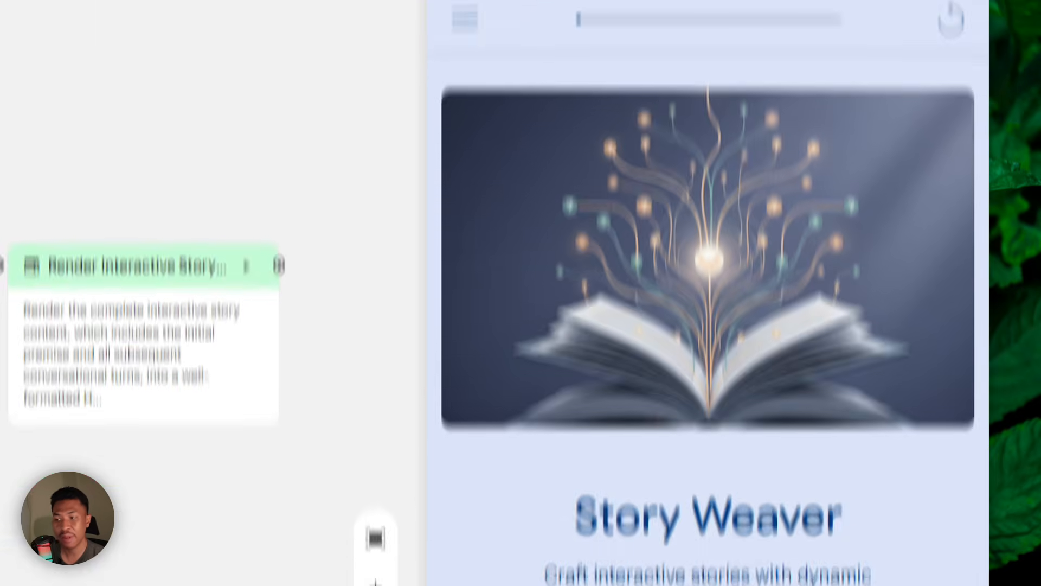
pyautogui.click(686, 470)
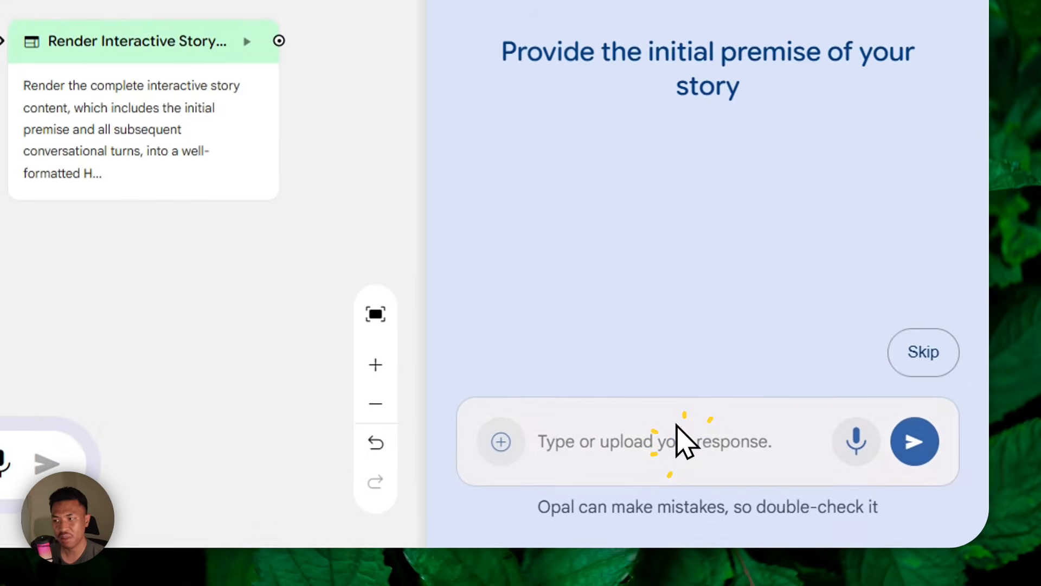
pyautogui.click(656, 154)
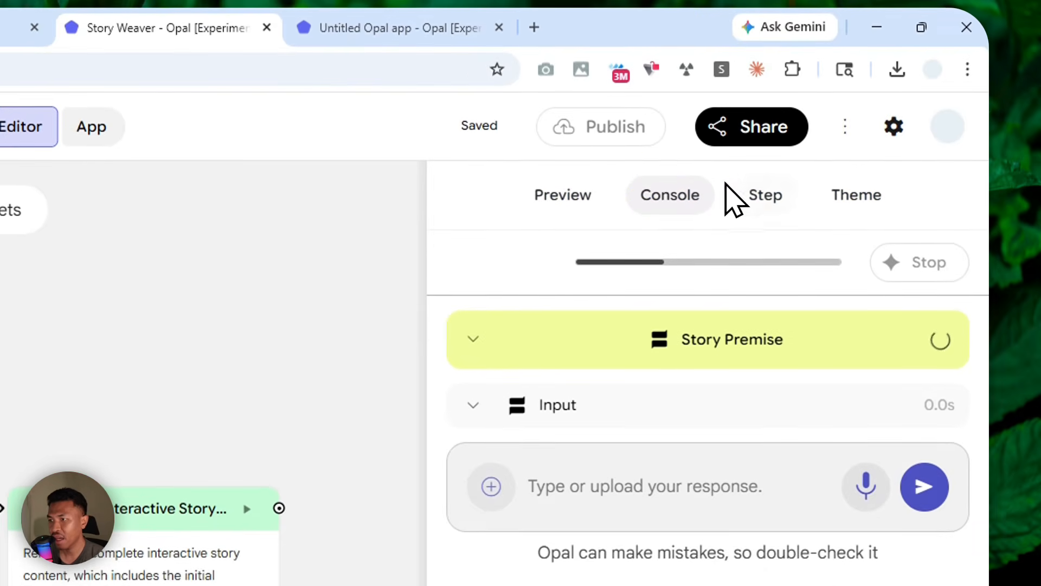
pyautogui.click(837, 209)
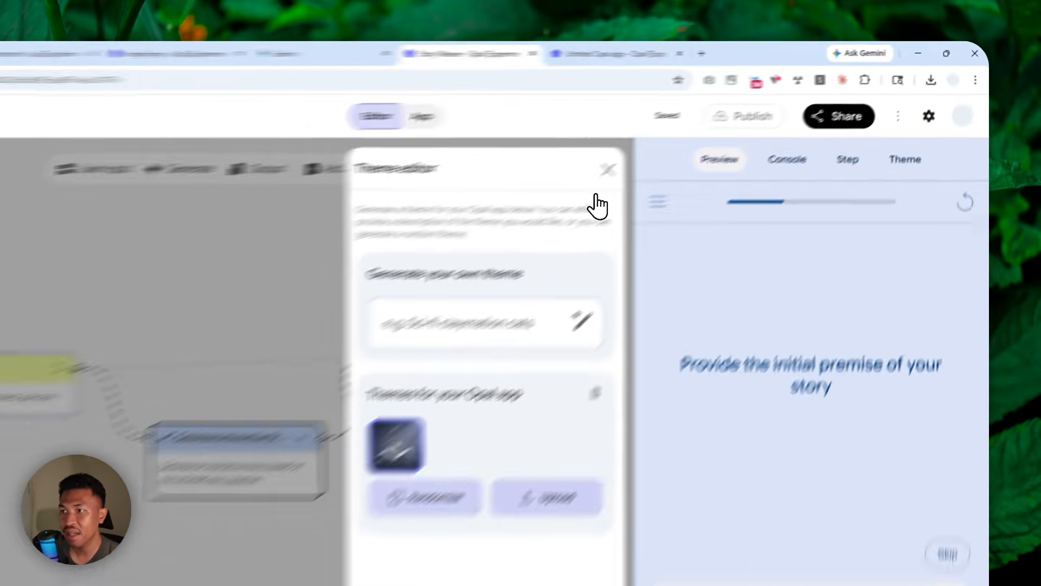
pyautogui.click(687, 142)
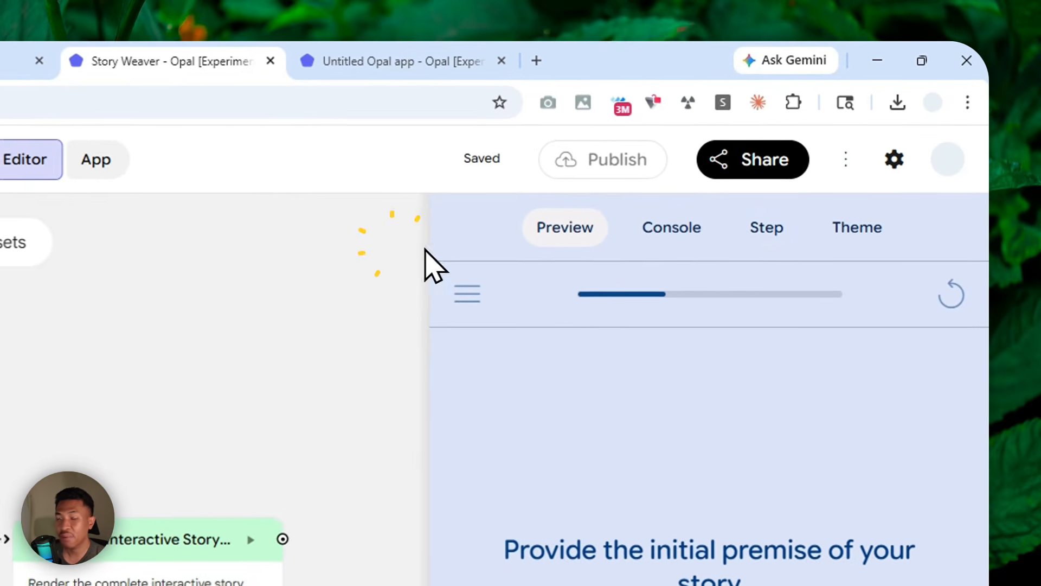
# - Check the access options for sharing Story Weaver and close the sharing dialog, keeping access at Only you
pyautogui.click(783, 163)
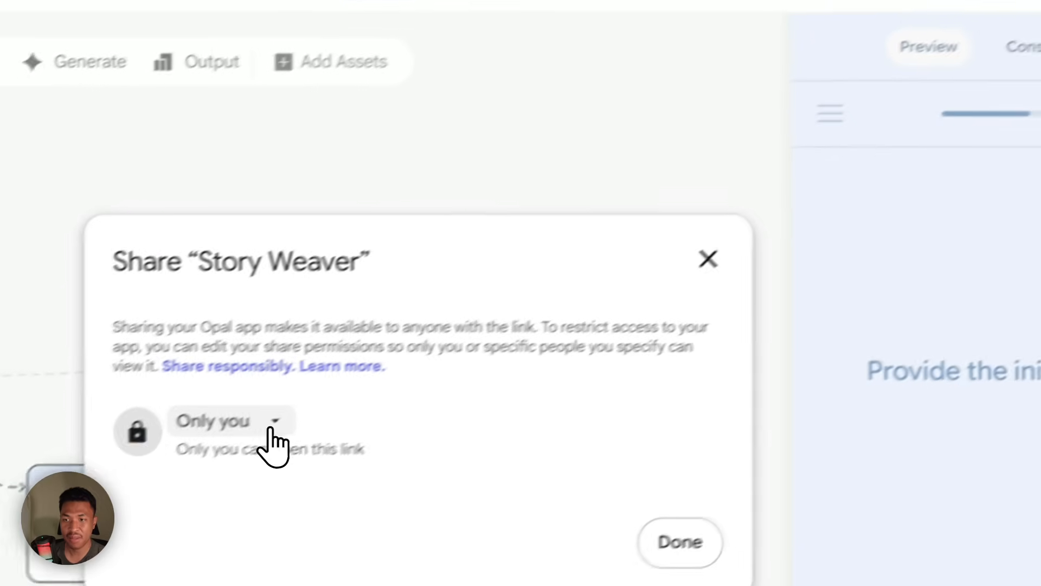
pyautogui.click(296, 412)
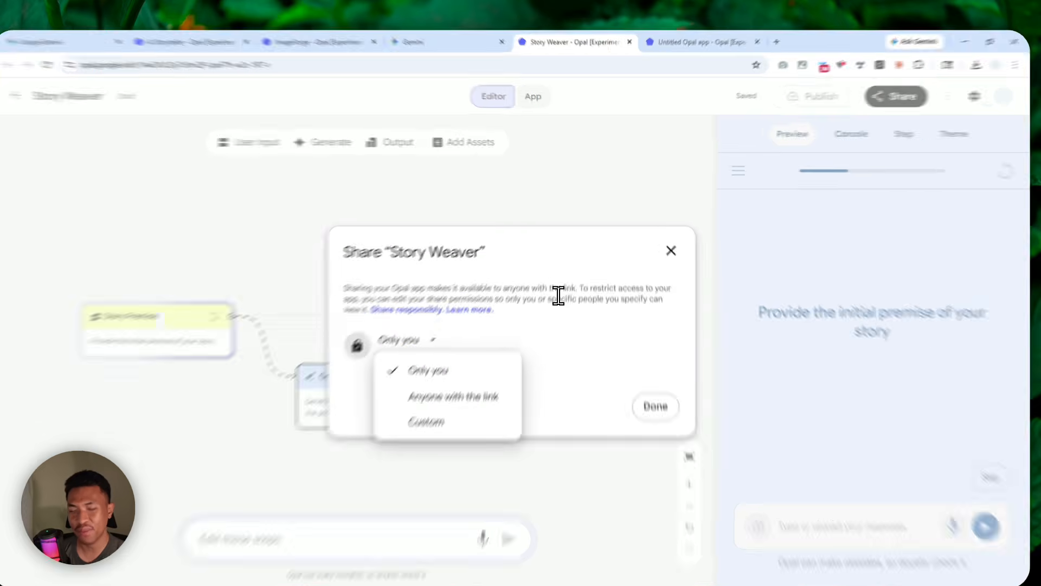
pyautogui.click(563, 287)
pyautogui.click(717, 341)
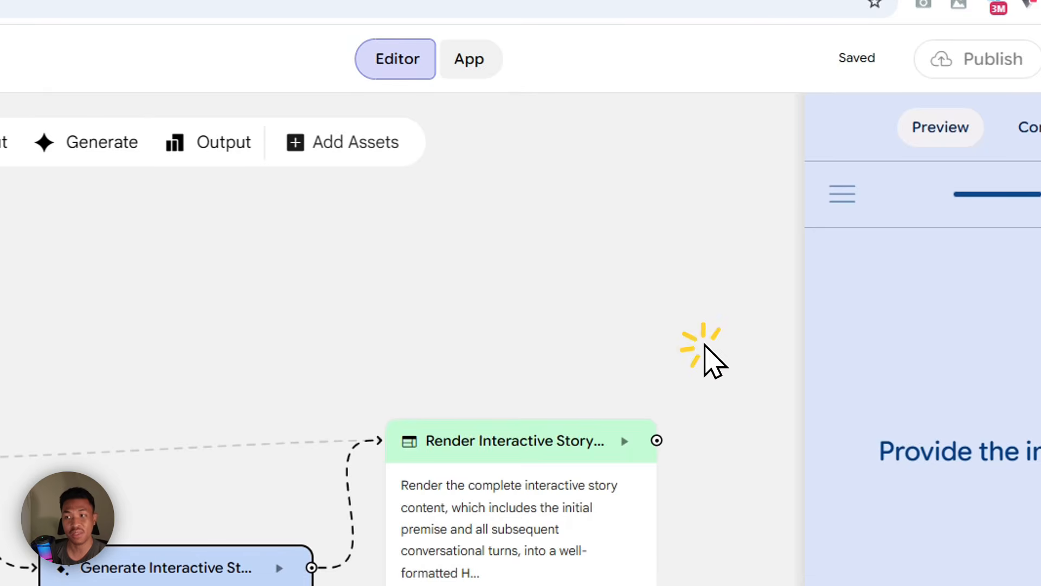
# - Revisit the ImageForge workflow, and in the AI Storyteller workflow move Conceptualize Poster lower and check its available models, keeping Agent
pyautogui.click(337, 28)
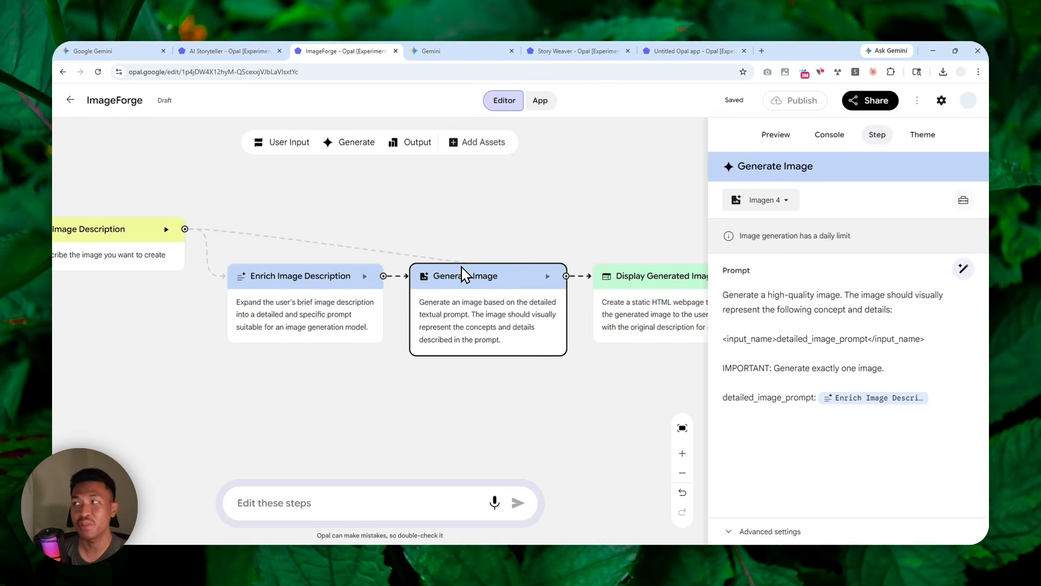
pyautogui.click(235, 51)
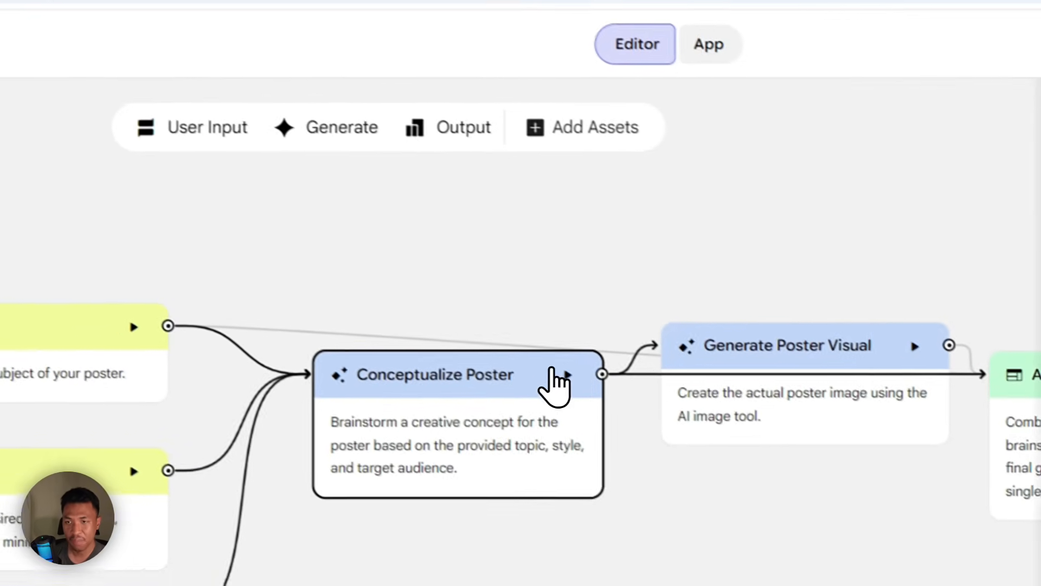
pyautogui.moveTo(424, 373); pyautogui.dragTo(440, 536)
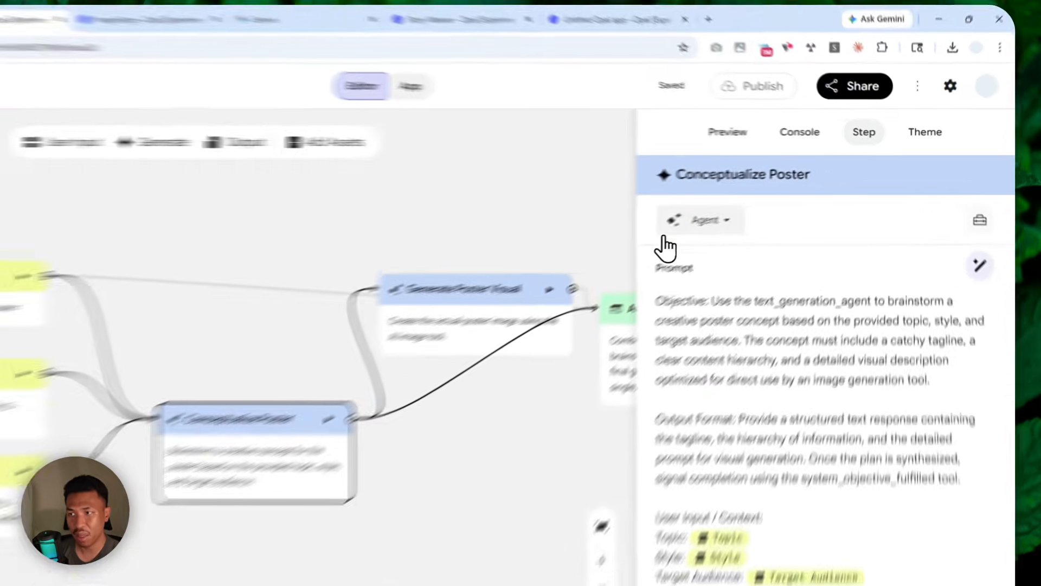
pyautogui.click(775, 200)
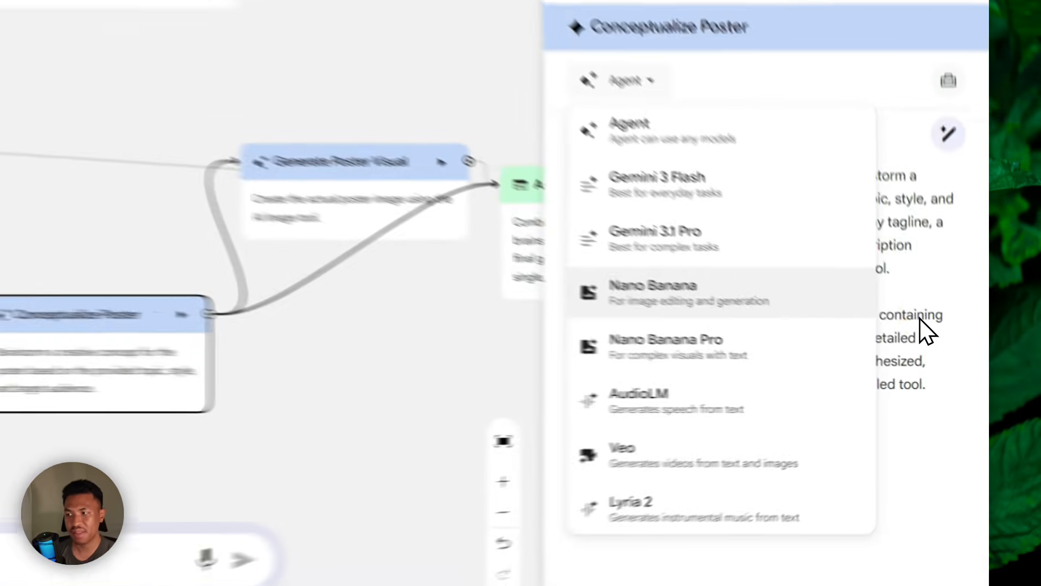
pyautogui.click(938, 348)
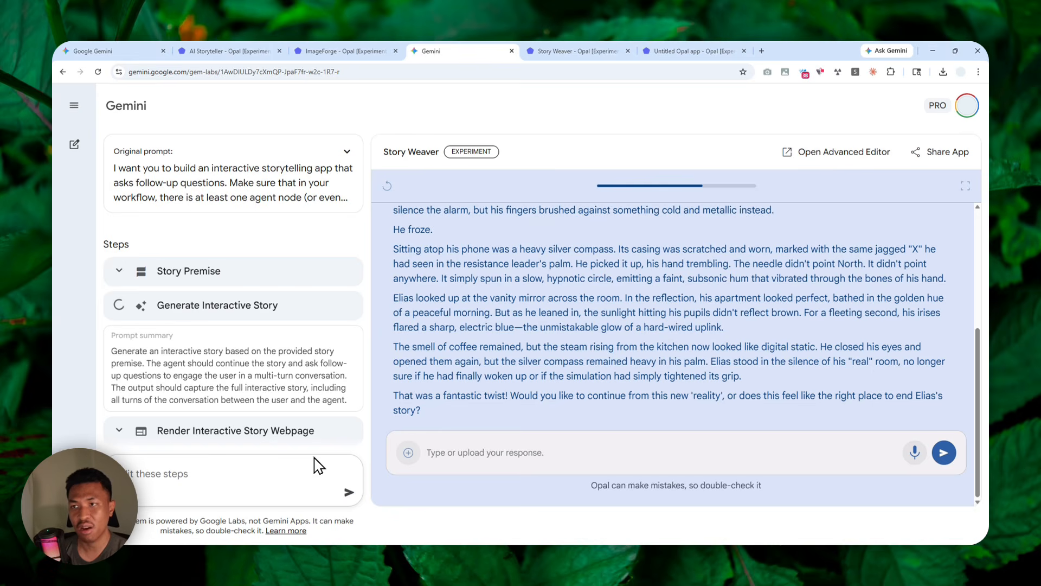
# - Leave the Story Weaver mini app in Gemini and go to the Gemini home page
pyautogui.click(132, 107)
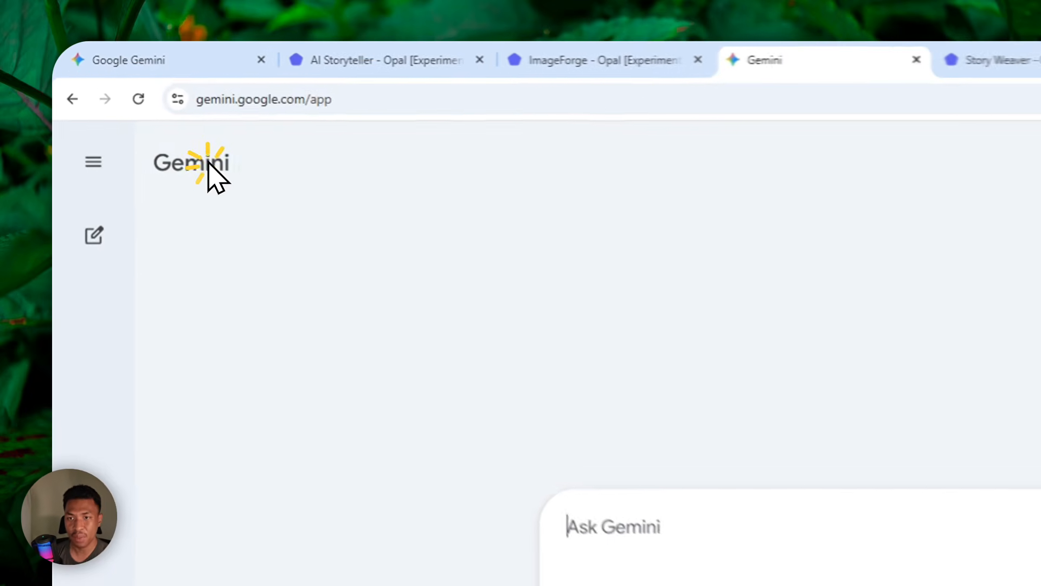